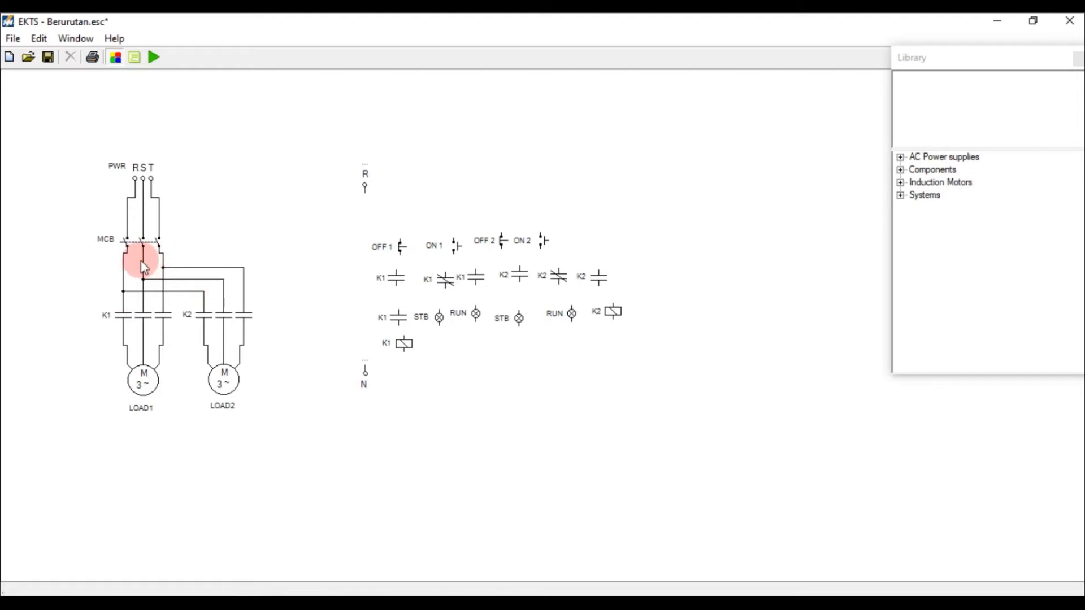
Step: Stack OFF 1, ON 1 and the K1 coil in a column between R and N, moving the two nearby K1 contacts aside
click(124, 248)
click(401, 251)
drag(401, 252, 368, 234)
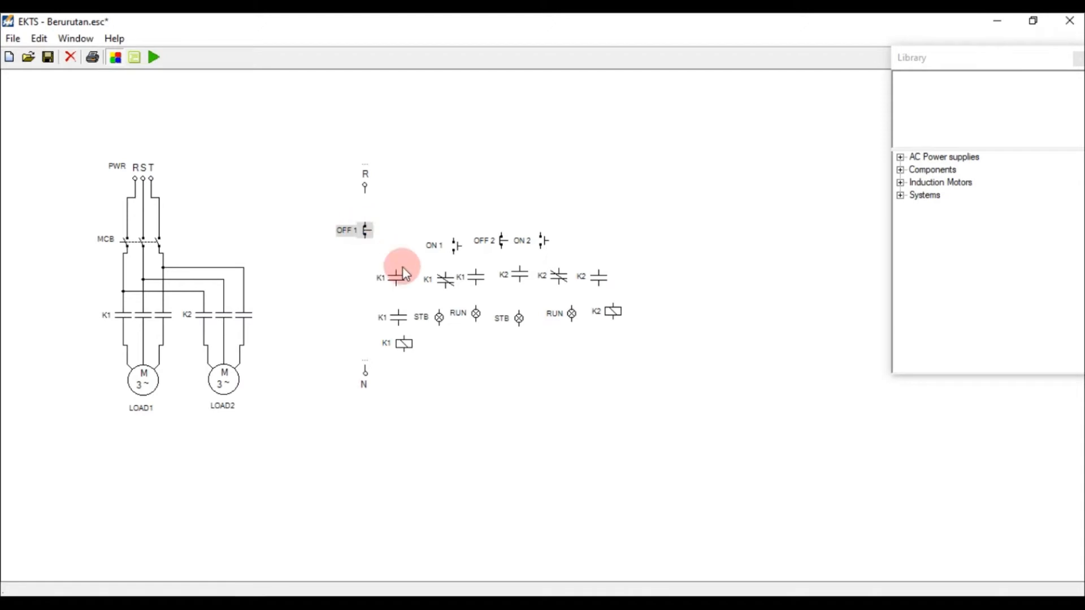
drag(403, 281, 366, 274)
click(408, 353)
drag(409, 357, 446, 375)
click(408, 271)
drag(415, 273, 435, 262)
Step: Wire R in series through OFF 1, ON 1 and the K1 coil down to N
drag(365, 193, 366, 228)
drag(361, 269, 362, 274)
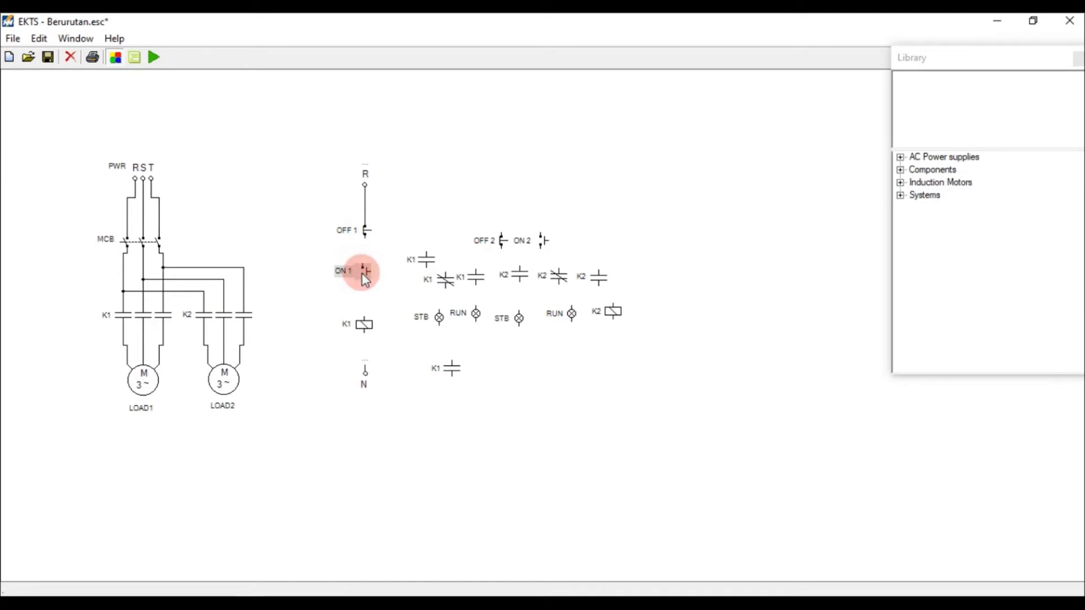
click(379, 257)
mouse_move(367, 245)
mouse_down()
mouse_move(366, 299)
mouse_move(364, 282)
mouse_up()
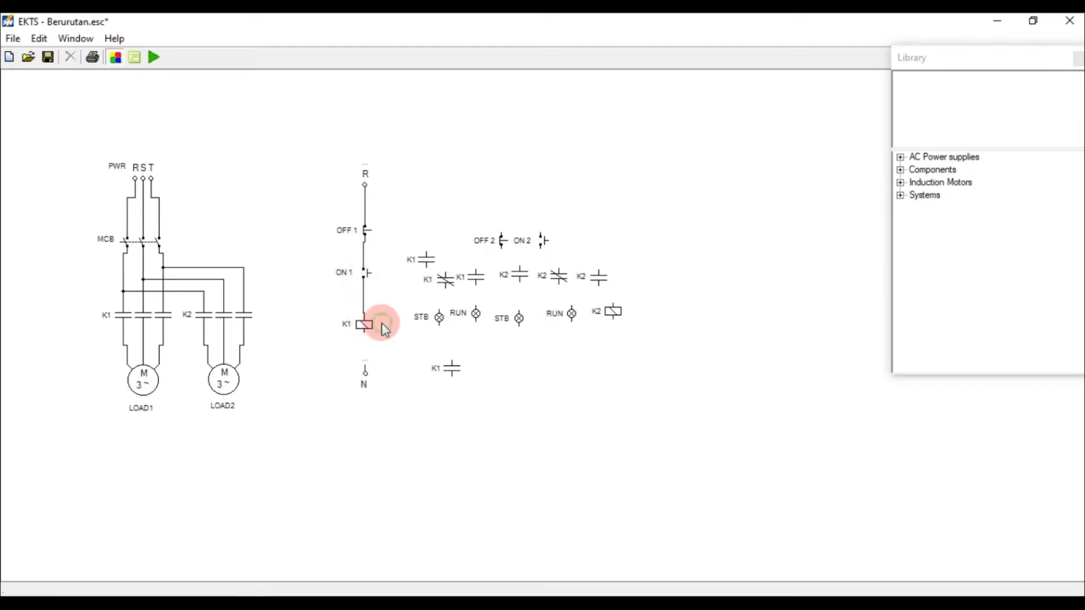
drag(366, 335, 365, 370)
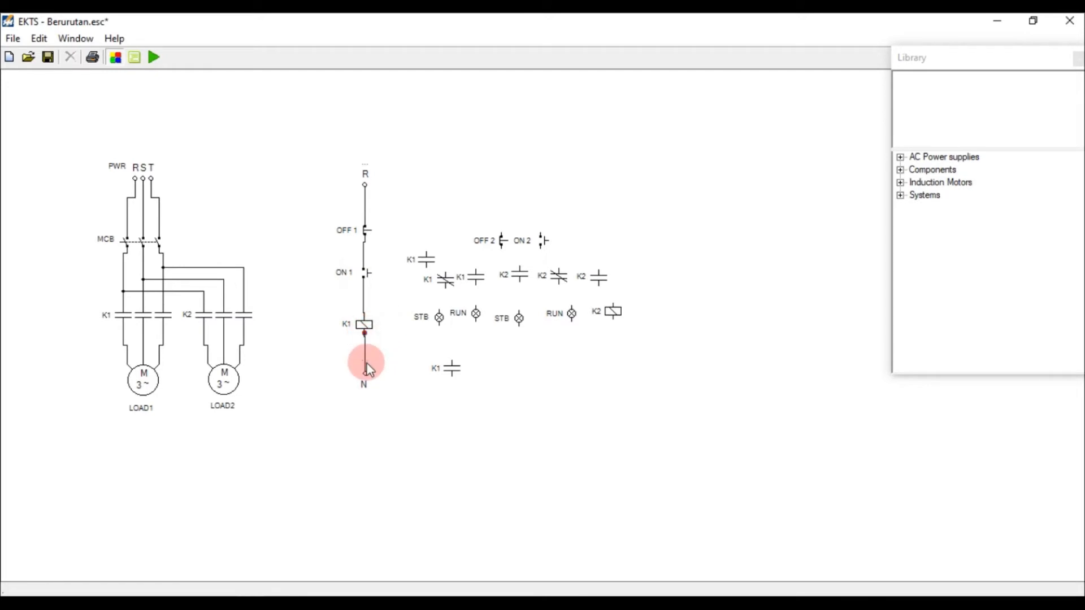
Step: Nudge the K1 coil and ON 1 into line so the wires of the first control branch run straight
click(370, 327)
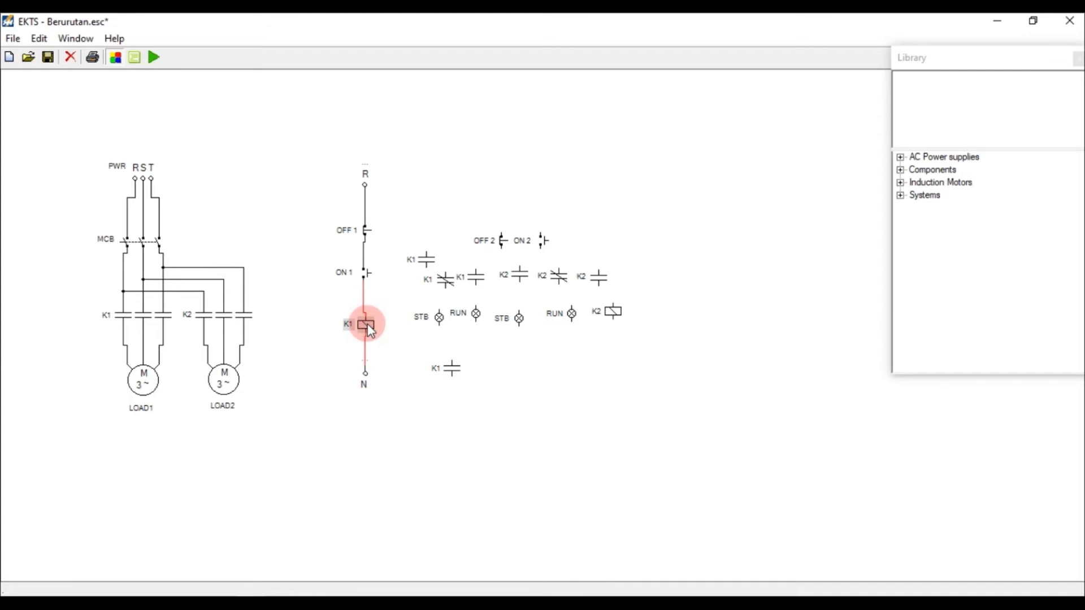
key(Left)
key(Left)
click(377, 302)
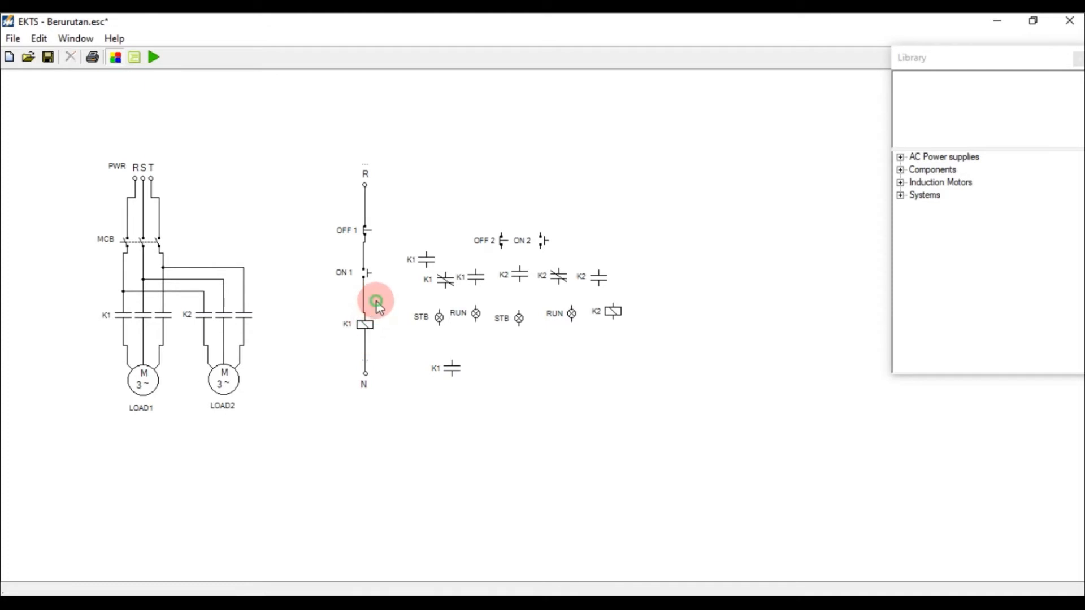
click(366, 277)
drag(367, 282, 369, 284)
click(383, 263)
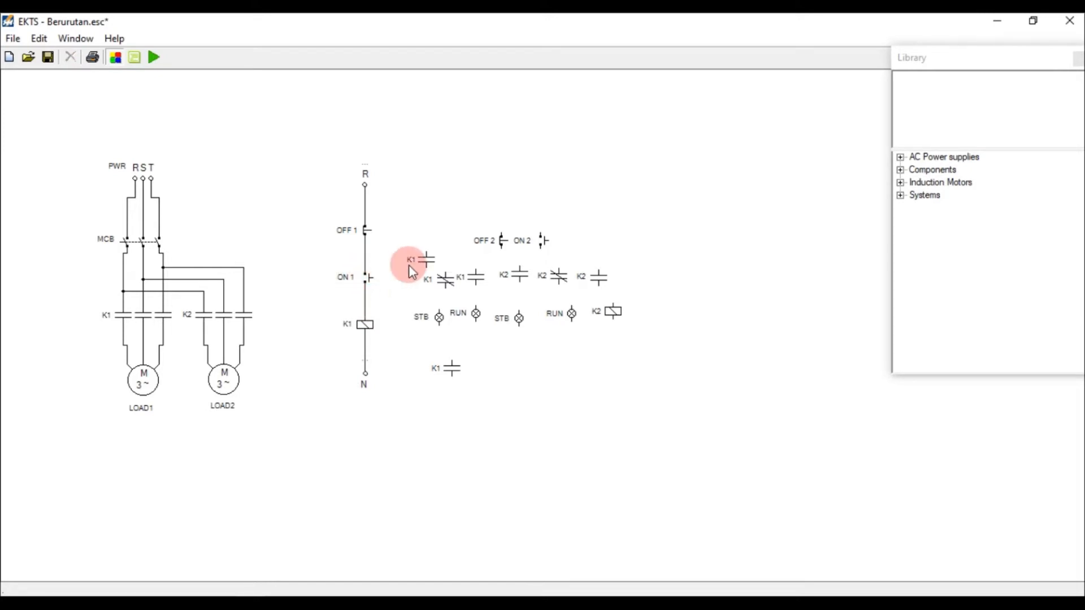
Step: Place a normally open K1 contact beside ON 1 and line up the normally closed K1 contact next to it
drag(424, 259, 402, 278)
click(429, 258)
click(442, 281)
mouse_move(439, 277)
mouse_down()
mouse_move(400, 278)
mouse_move(436, 281)
mouse_up()
click(418, 255)
Step: Wire the normally open K1 contact in parallel with ON 1 and square up its connecting wires
drag(401, 271, 366, 255)
click(385, 255)
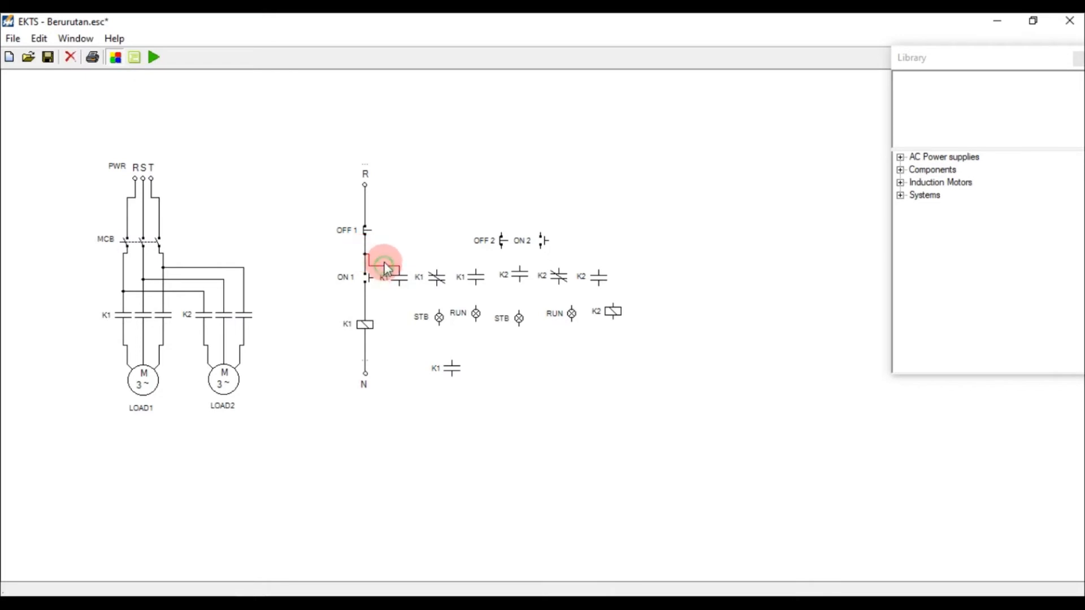
drag(384, 255, 385, 254)
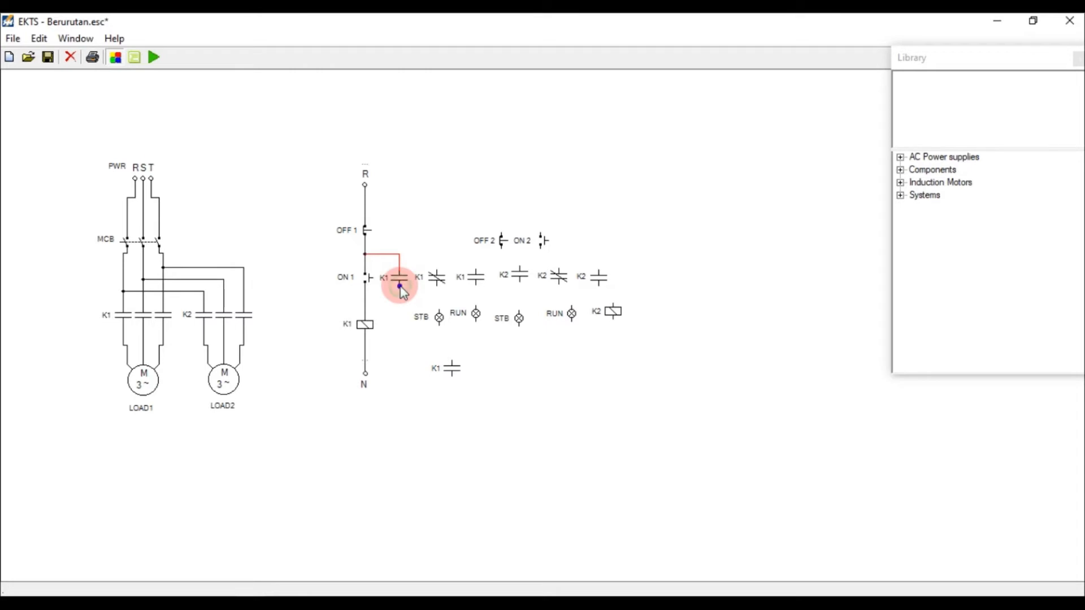
mouse_move(377, 296)
mouse_down()
mouse_move(366, 297)
mouse_move(380, 297)
mouse_up()
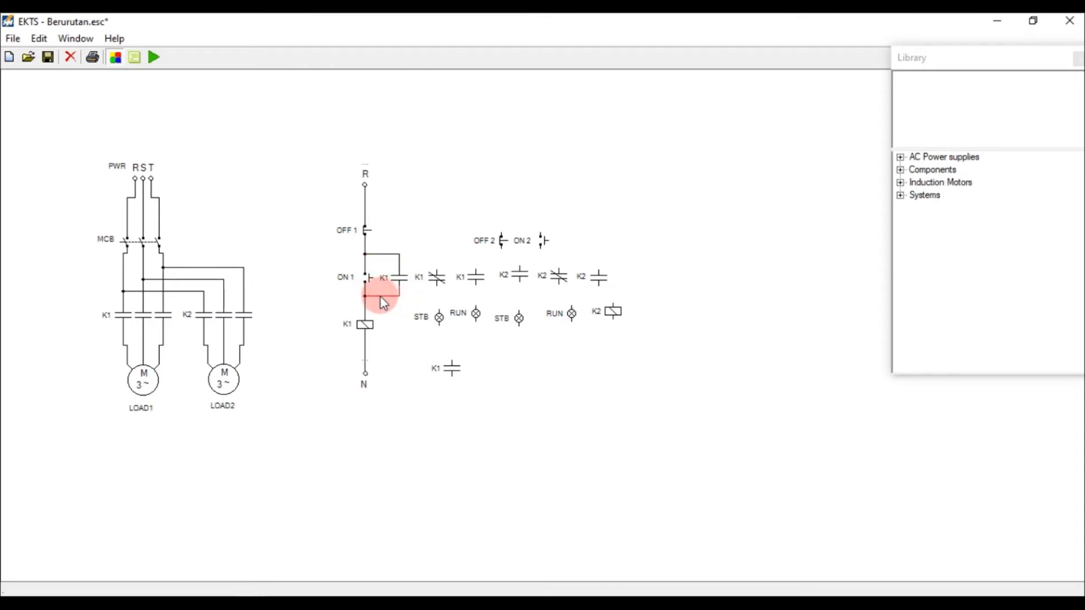
Step: Align the normally closed and second normally open K1 contacts and wire their upper ends to the line below OFF 1
click(438, 280)
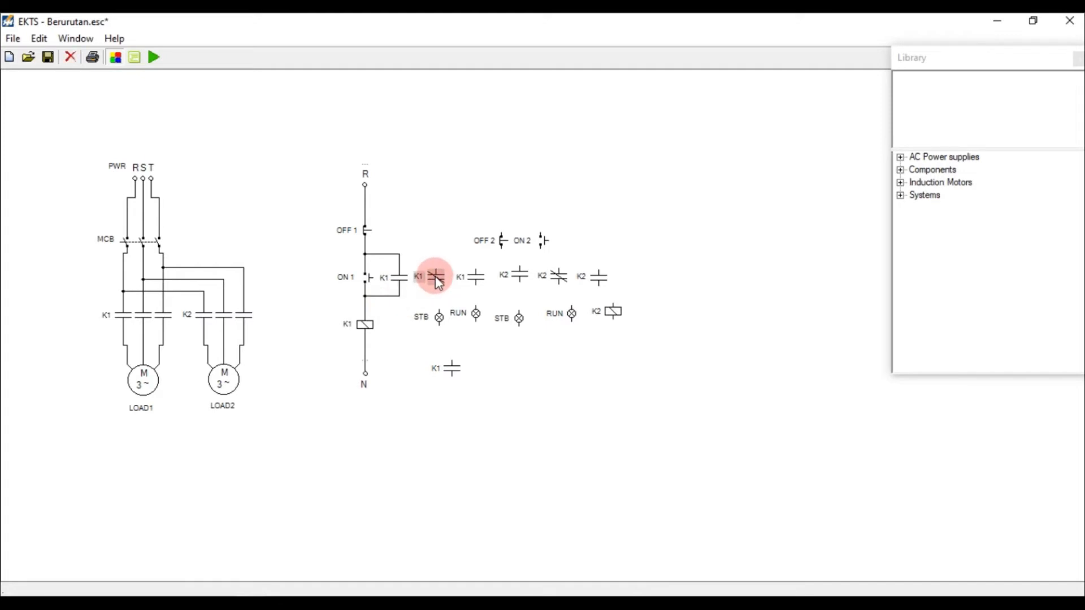
click(471, 284)
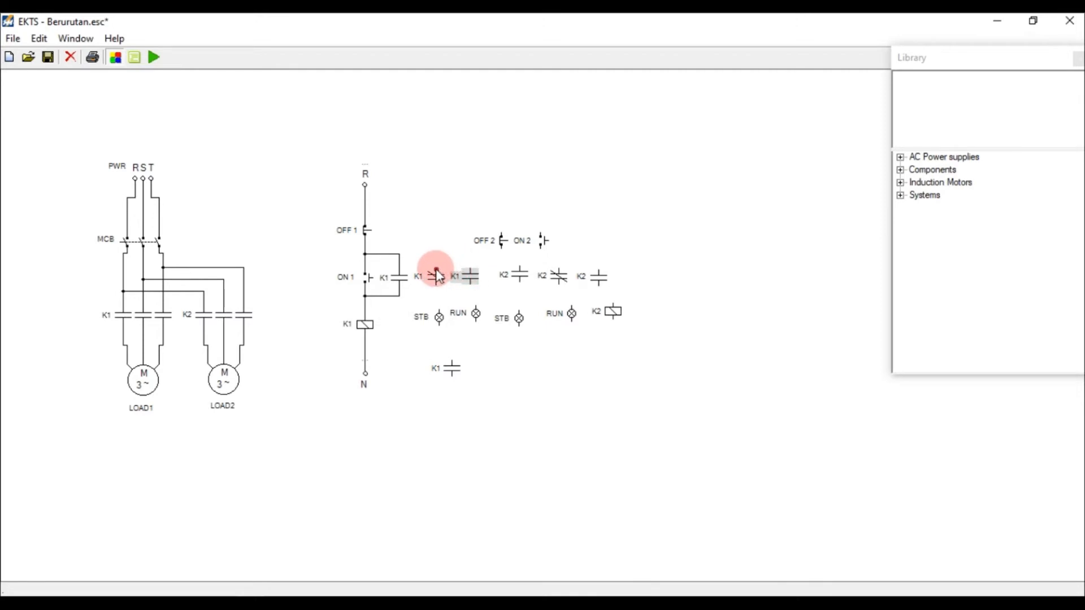
mouse_move(406, 249)
mouse_down()
mouse_move(394, 253)
mouse_move(416, 255)
mouse_up()
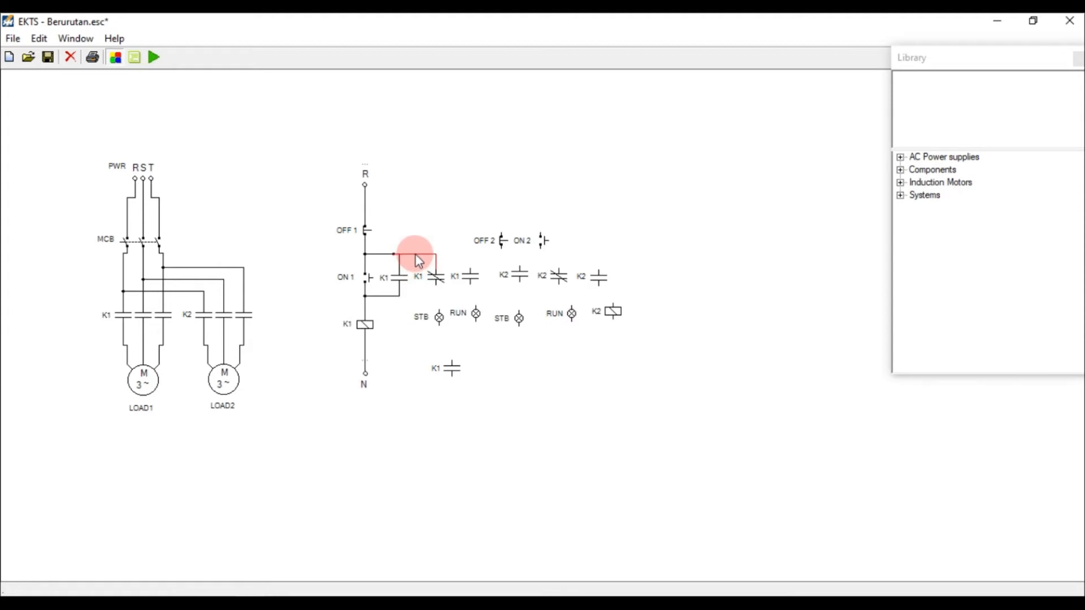
click(451, 259)
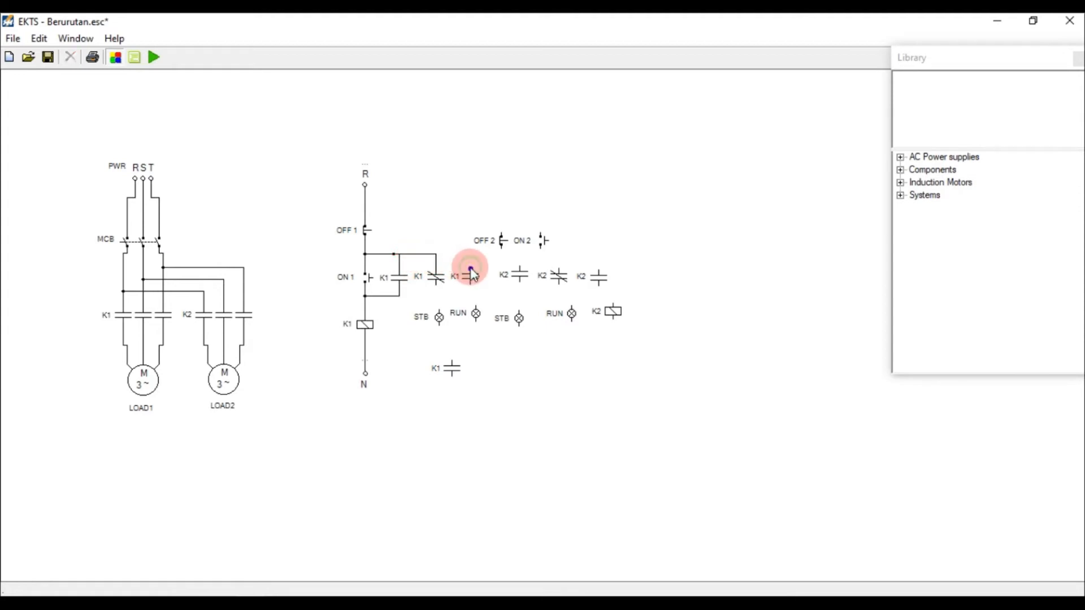
click(432, 254)
drag(455, 262, 456, 255)
Step: Place the first STB and RUN lamps under their K1 contacts and wire STB from the normally closed contact to the N line
click(458, 328)
drag(444, 315, 470, 324)
click(479, 332)
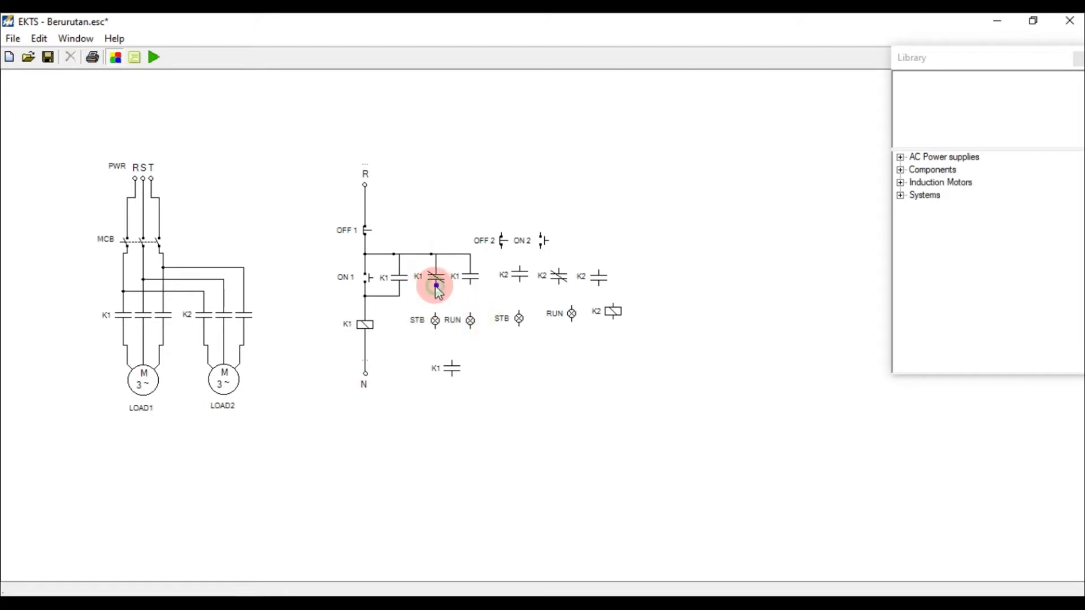
mouse_move(436, 303)
mouse_down()
mouse_move(436, 327)
mouse_move(363, 351)
mouse_move(403, 346)
mouse_up()
click(402, 348)
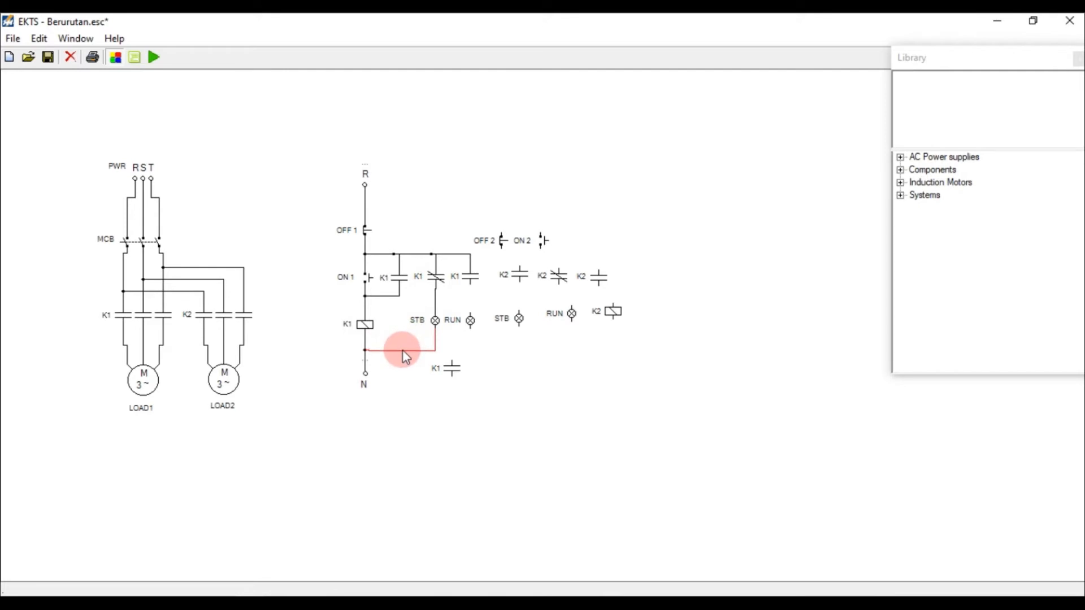
Step: Lower the K1 coil and the STB and RUN lamps so they sit in one row just above the N line
mouse_move(373, 325)
mouse_down()
mouse_move(365, 321)
mouse_move(370, 332)
mouse_up()
click(438, 321)
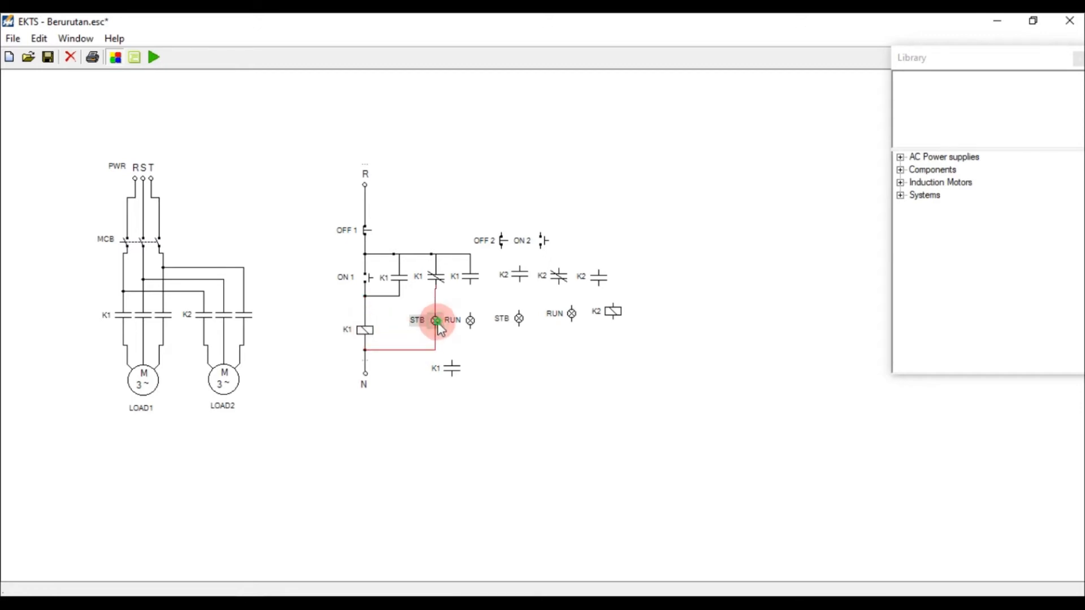
drag(438, 330, 439, 333)
click(471, 323)
mouse_move(470, 323)
mouse_down()
mouse_move(490, 338)
mouse_move(470, 334)
mouse_up()
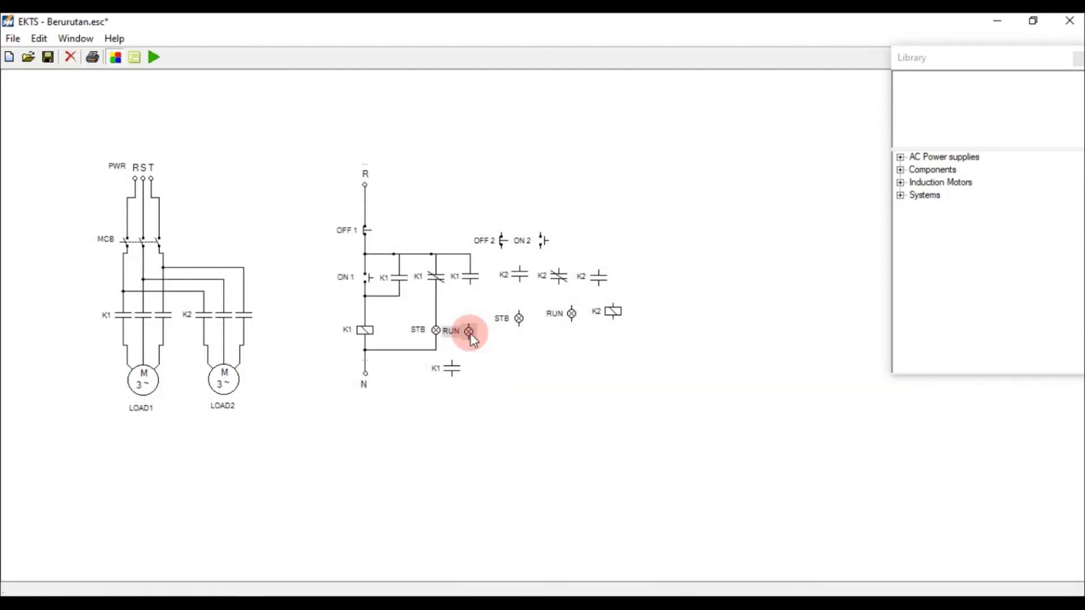
Step: Wire the RUN lamp between the normally open K1 contact and the N line and straighten its connection
click(491, 331)
drag(469, 322, 474, 291)
click(476, 336)
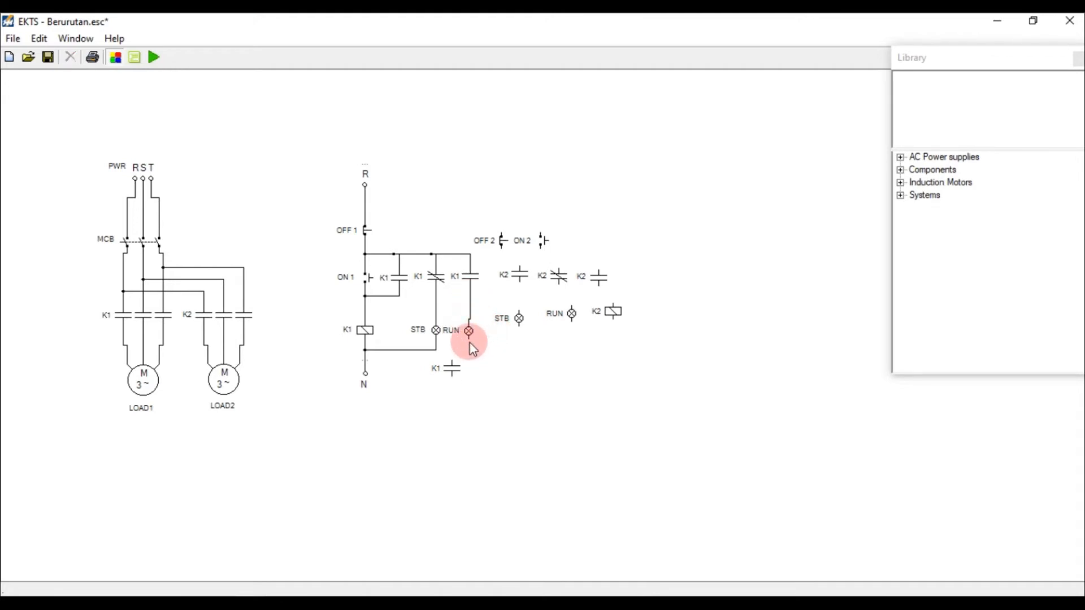
drag(469, 340, 470, 340)
mouse_move(441, 347)
mouse_down()
mouse_move(463, 339)
mouse_move(463, 352)
mouse_move(471, 329)
mouse_move(470, 340)
mouse_up()
Step: Clear space for the second branch by moving the spare K1 contact, OFF 2, one K2 contact and the remaining STB lamp aside
click(459, 374)
drag(455, 377, 541, 356)
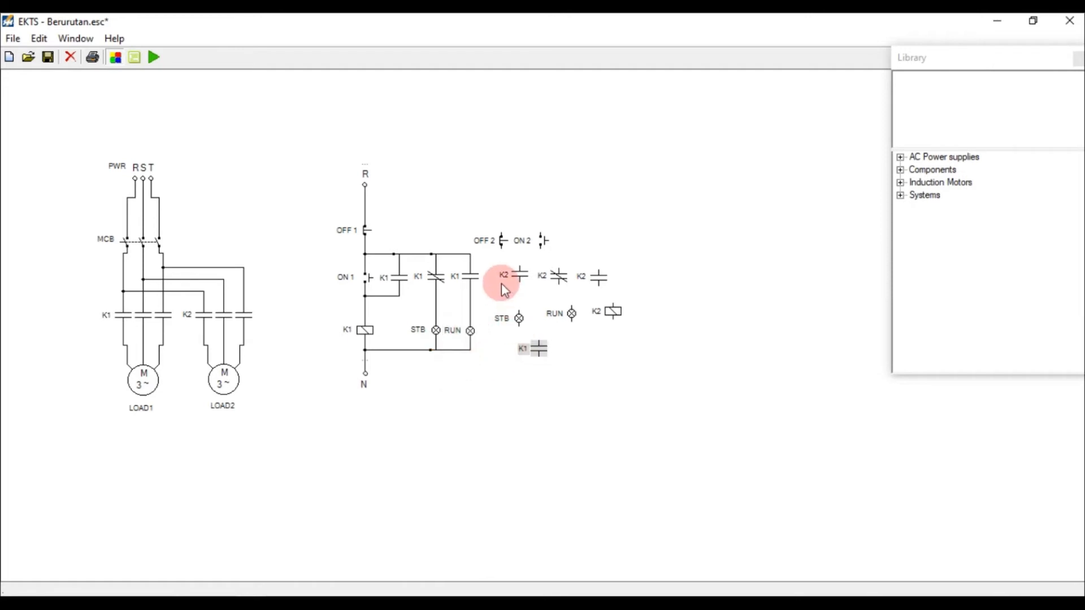
drag(501, 240, 497, 213)
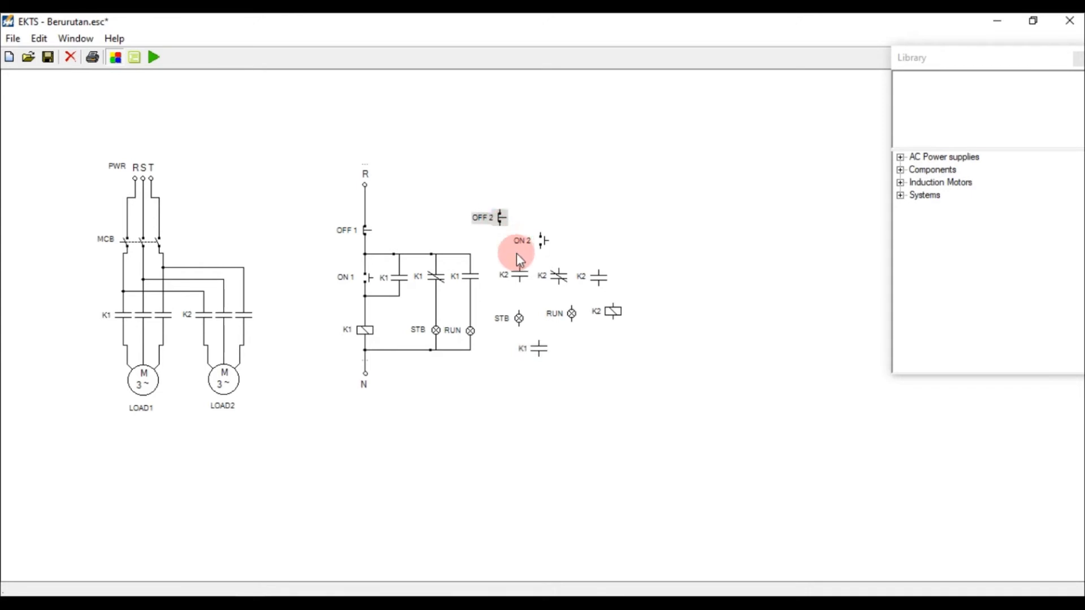
drag(520, 267, 514, 281)
click(516, 274)
drag(631, 231, 632, 232)
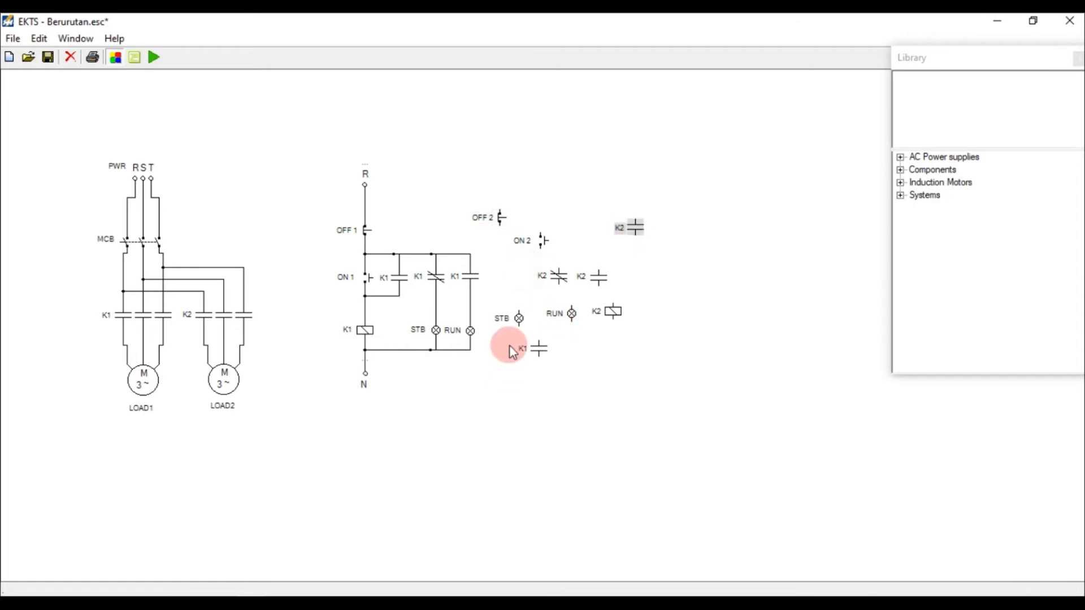
click(519, 322)
drag(521, 327, 636, 338)
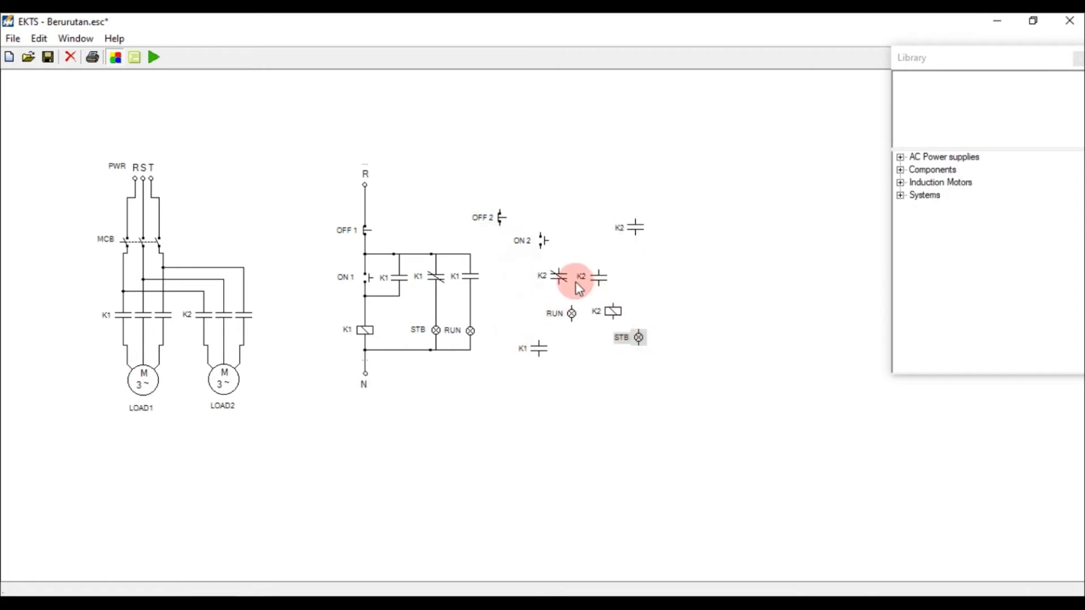
Step: Stack OFF 2, ON 2, the spare K1 contact and the K2 coil in a column, moving the normally closed K2 contact away
drag(501, 222, 520, 226)
drag(595, 240, 612, 242)
click(517, 227)
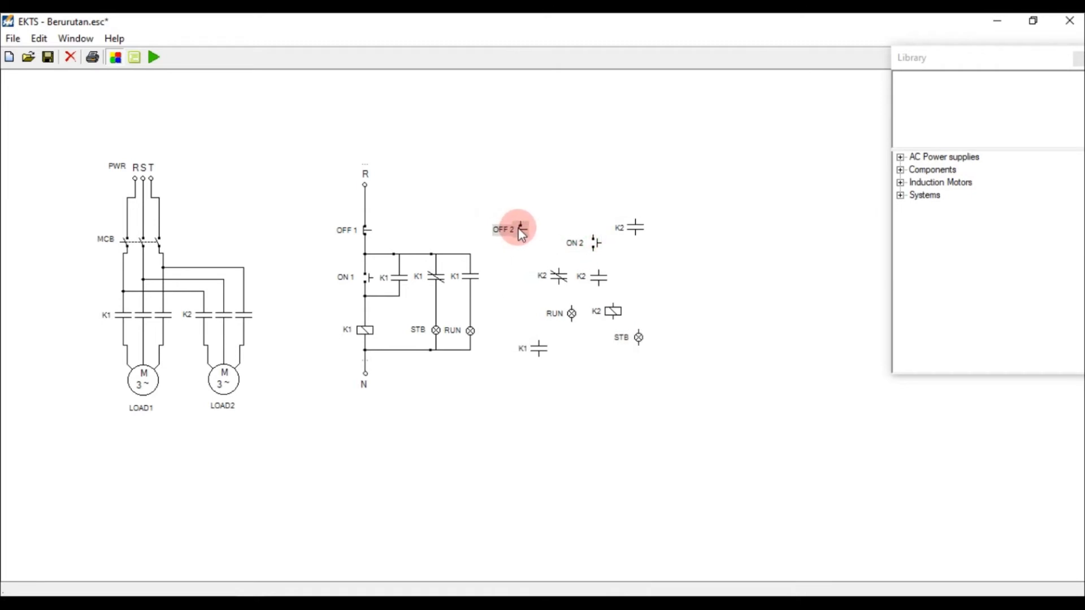
click(578, 244)
drag(526, 236, 534, 236)
click(578, 244)
drag(597, 249, 582, 223)
click(600, 274)
drag(546, 345, 527, 314)
drag(614, 314, 528, 330)
click(547, 346)
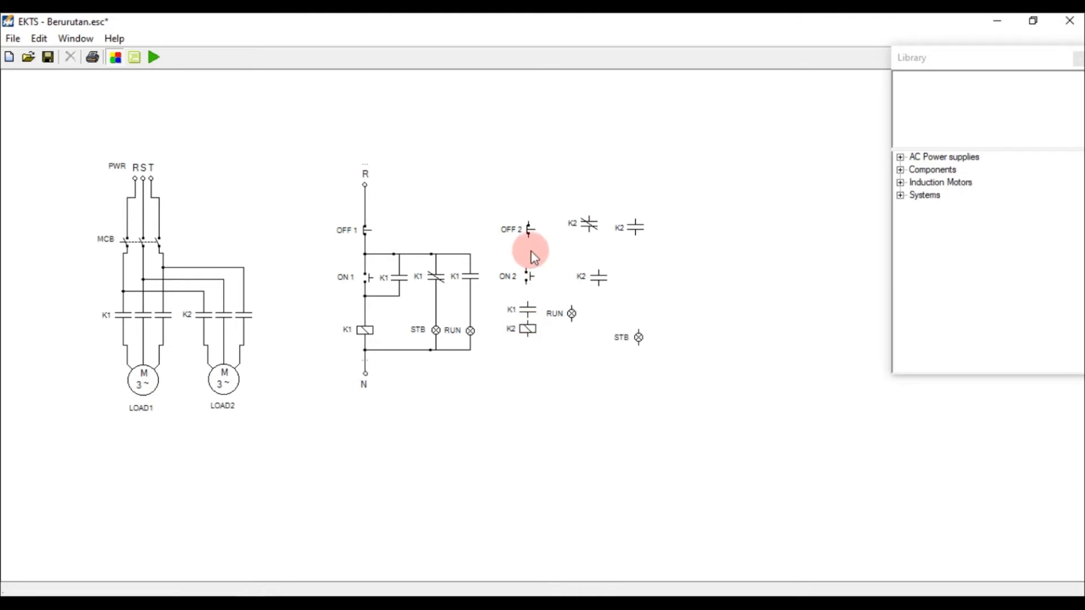
Step: Wire OFF 2, ON 2, the K1 contact and the K2 coil in series and connect the coil to the N line
drag(533, 266, 528, 306)
click(536, 296)
click(528, 307)
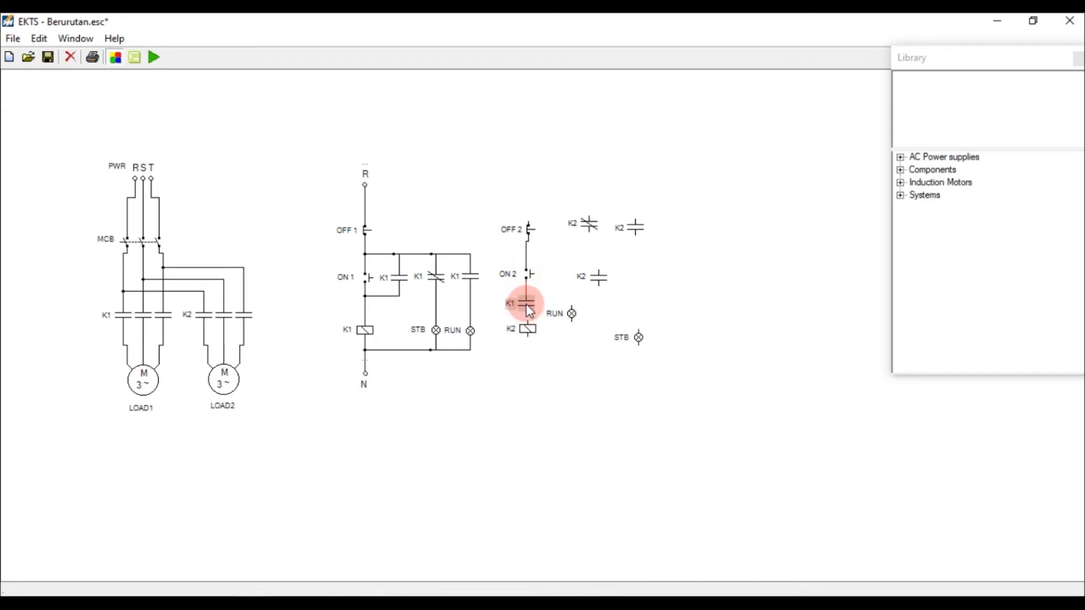
drag(527, 312, 499, 351)
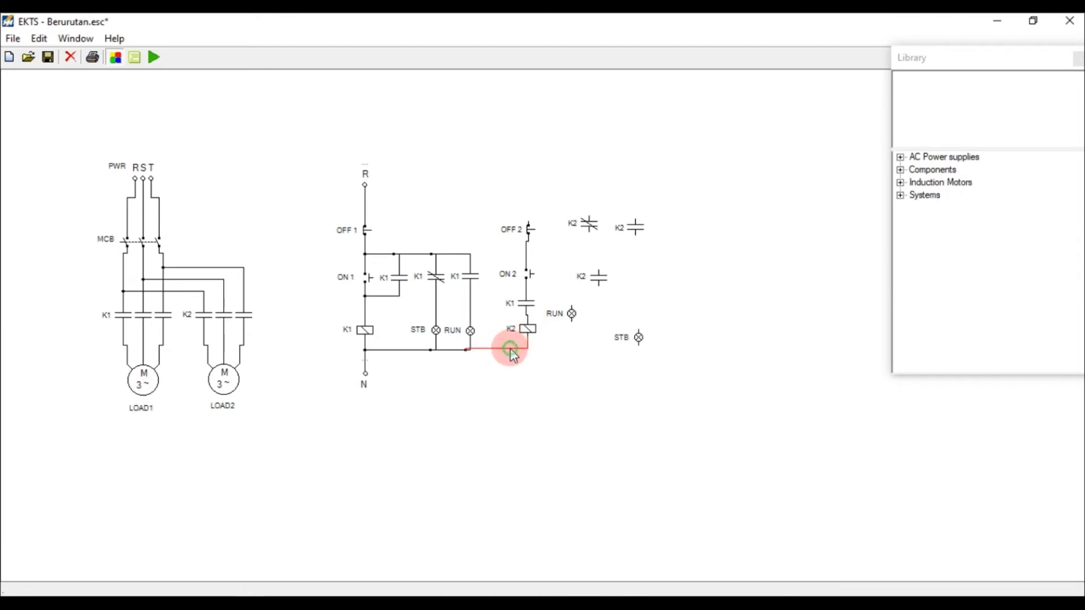
Step: Align ON 2, the K1 contact and the K2 coil under OFF 2 so the second branch runs straight
drag(530, 329, 526, 336)
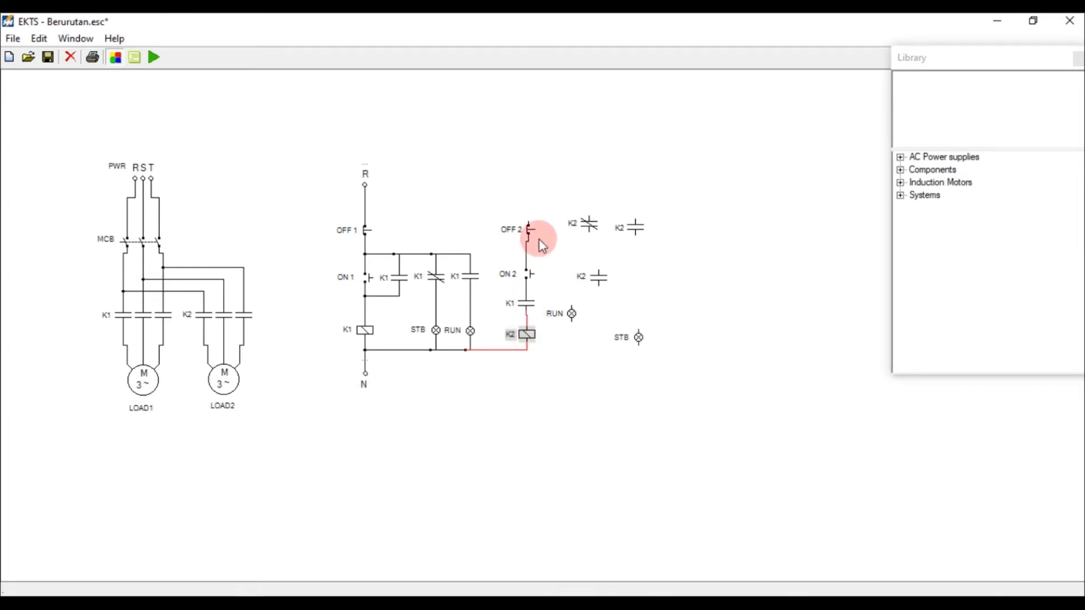
drag(529, 275, 529, 330)
click(527, 303)
click(530, 336)
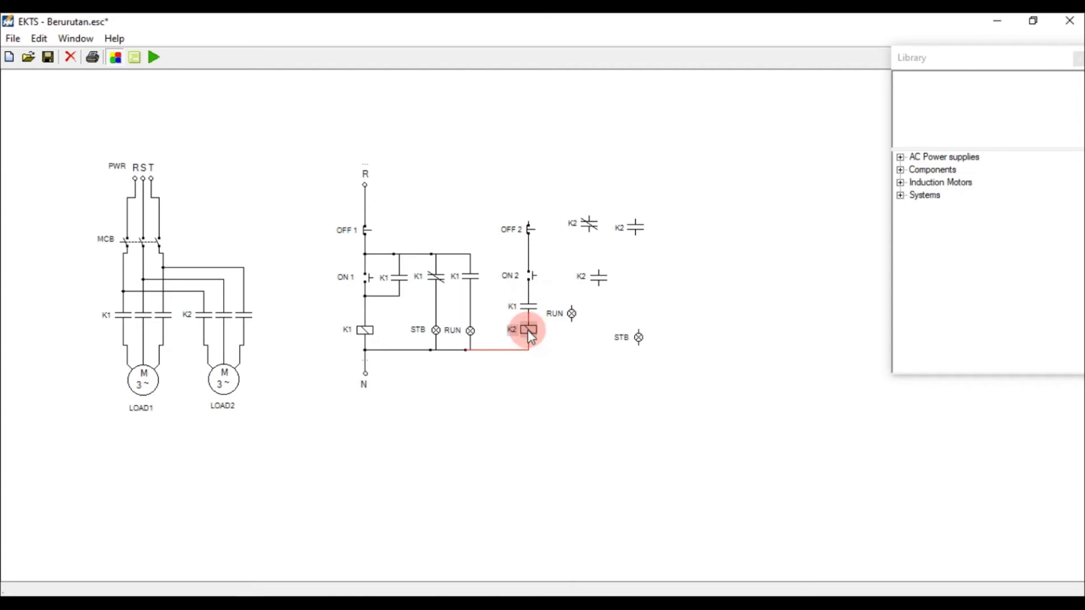
click(579, 347)
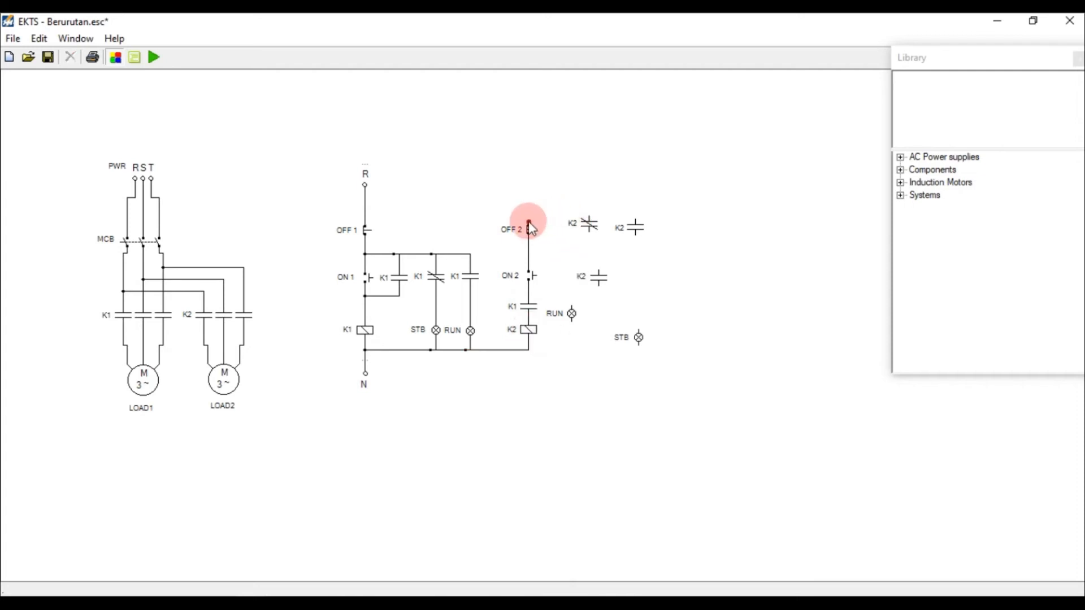
Step: Connect the upper terminal of OFF 2 to the R line above OFF 1 and square up the wire
mouse_move(529, 222)
mouse_down()
mouse_move(380, 206)
mouse_move(369, 214)
mouse_up()
drag(450, 223, 451, 207)
click(473, 236)
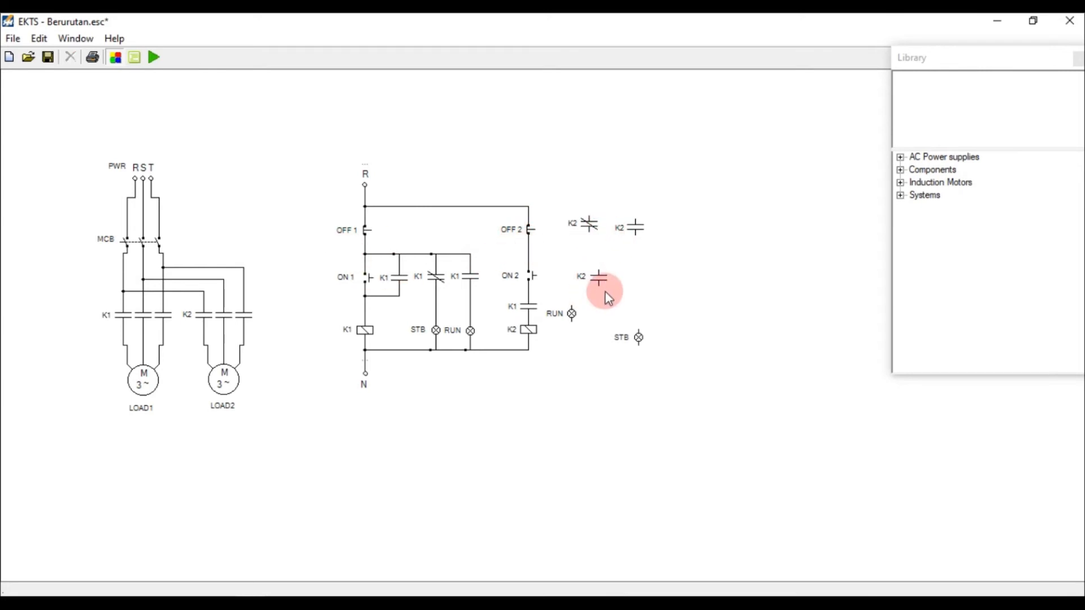
Step: Place a normally open K2 contact beside ON 2, moving the other K2 contacts and the RUN lamp clear
drag(599, 279, 641, 294)
drag(572, 314, 587, 317)
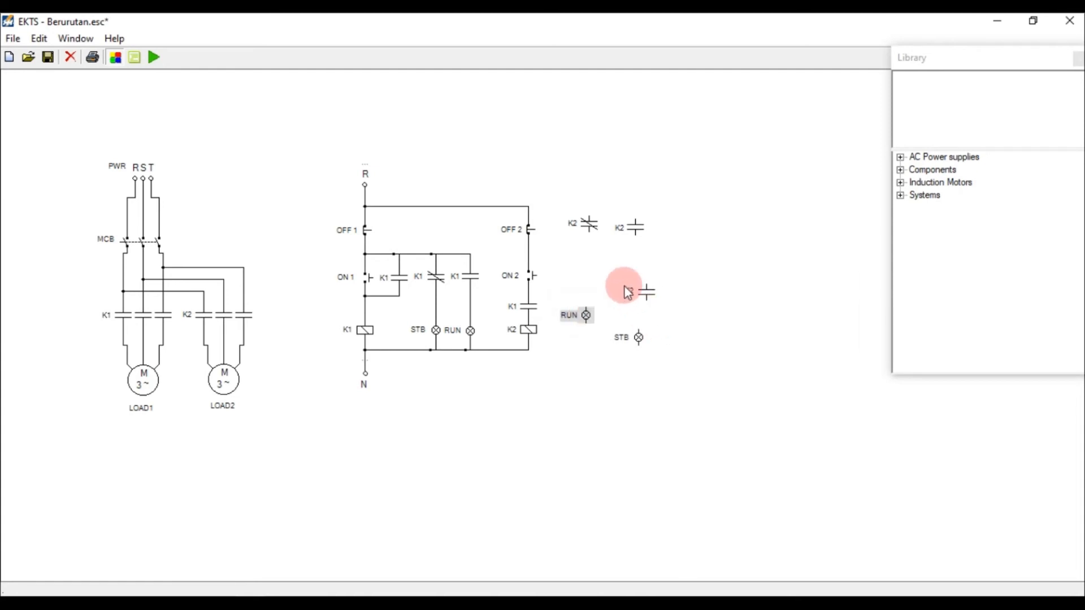
drag(589, 224, 565, 278)
click(634, 226)
click(591, 274)
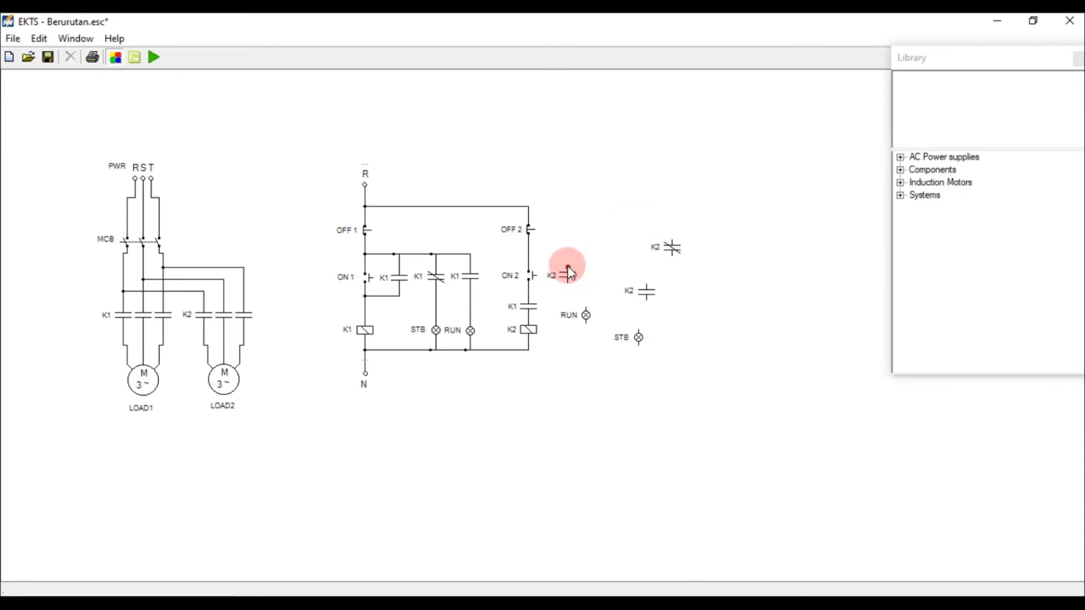
Step: Wire the normally open K2 contact in parallel with ON 2
click(567, 268)
drag(565, 266, 530, 255)
click(565, 286)
click(530, 290)
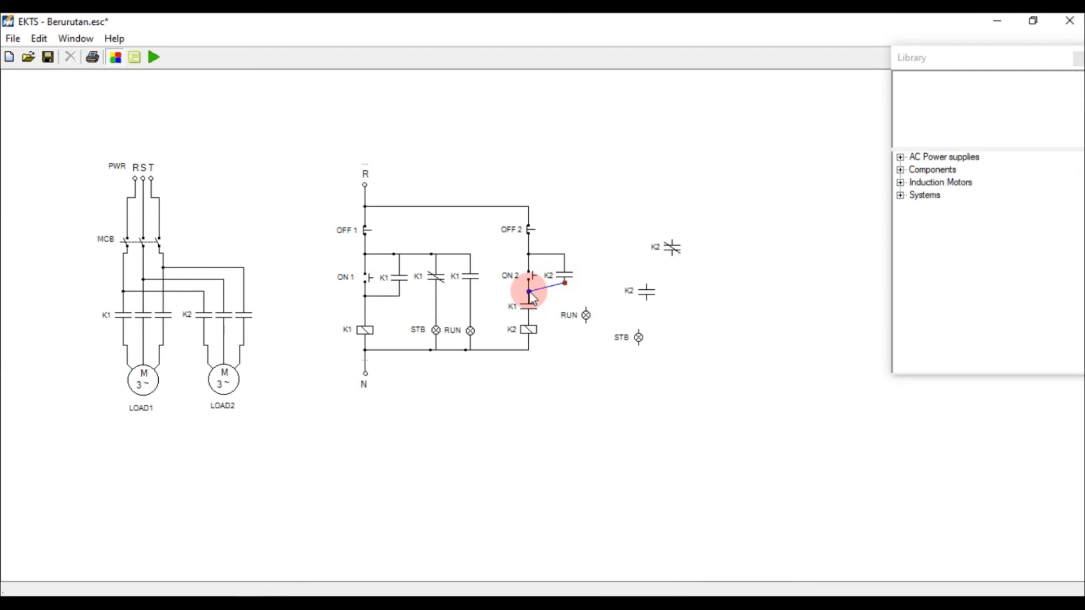
Step: Line up the normally closed and remaining normally open K2 contacts in a row beside the K2 holding contact
drag(671, 247, 598, 277)
drag(648, 300, 644, 284)
click(601, 282)
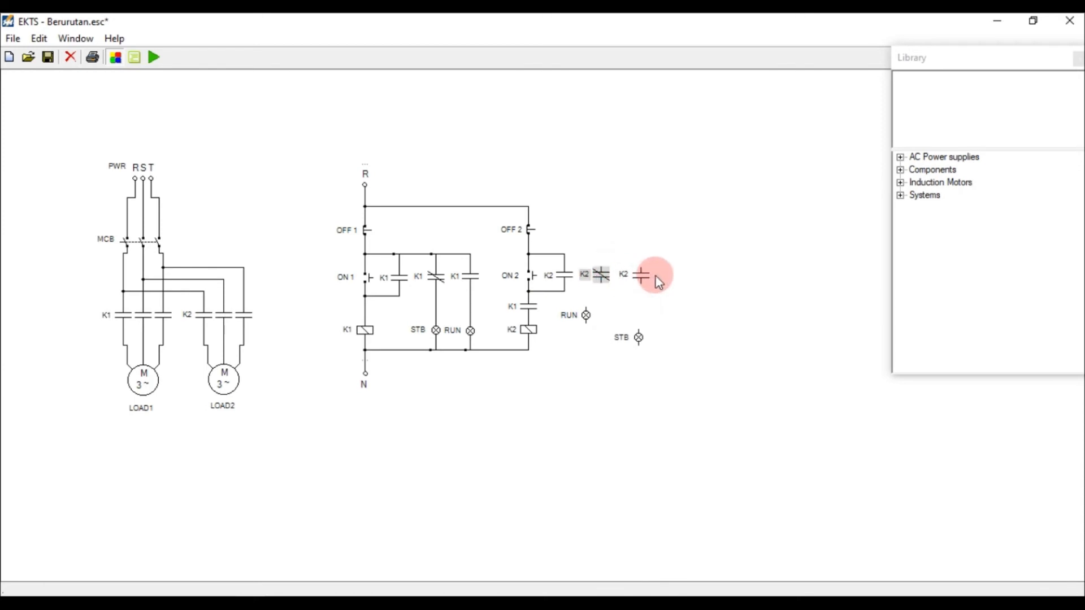
Step: Wire the upper terminals of the normally closed and last normally open K2 contacts to the line above the K2 holding contact
drag(648, 285, 640, 277)
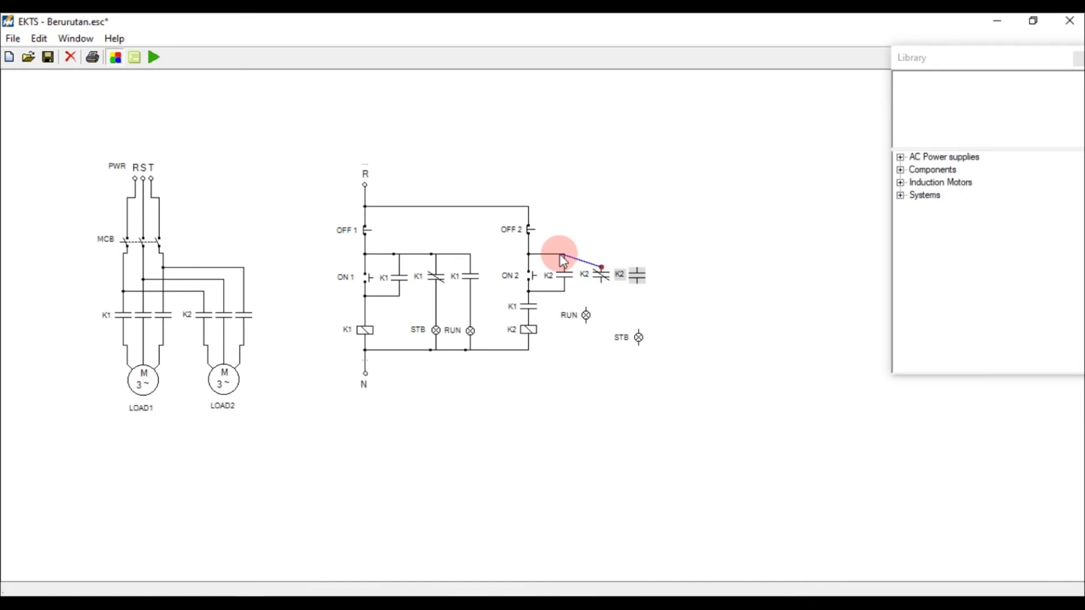
drag(581, 260, 624, 259)
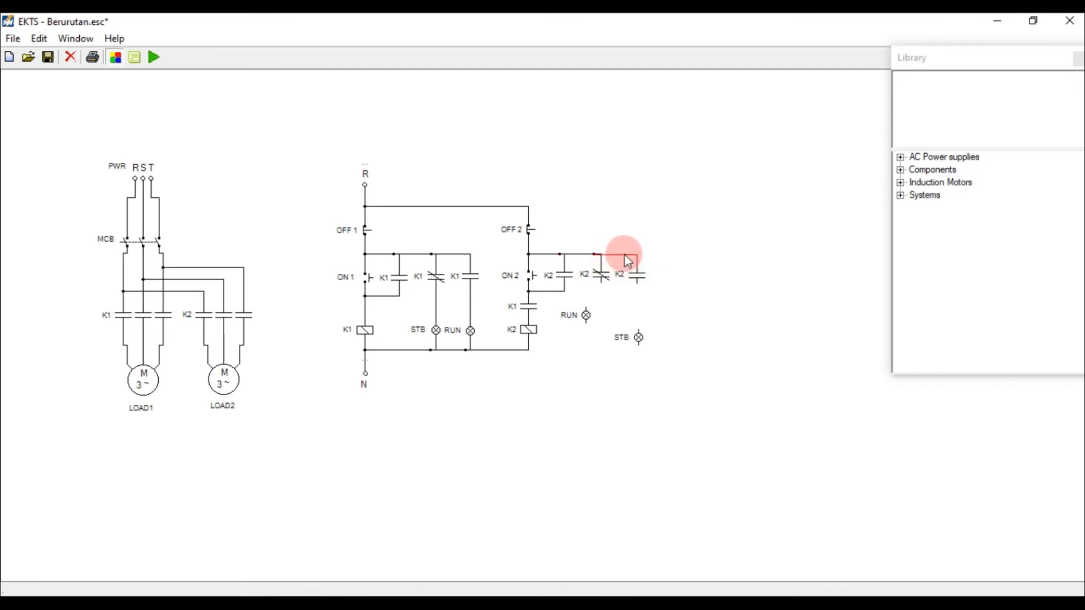
click(674, 305)
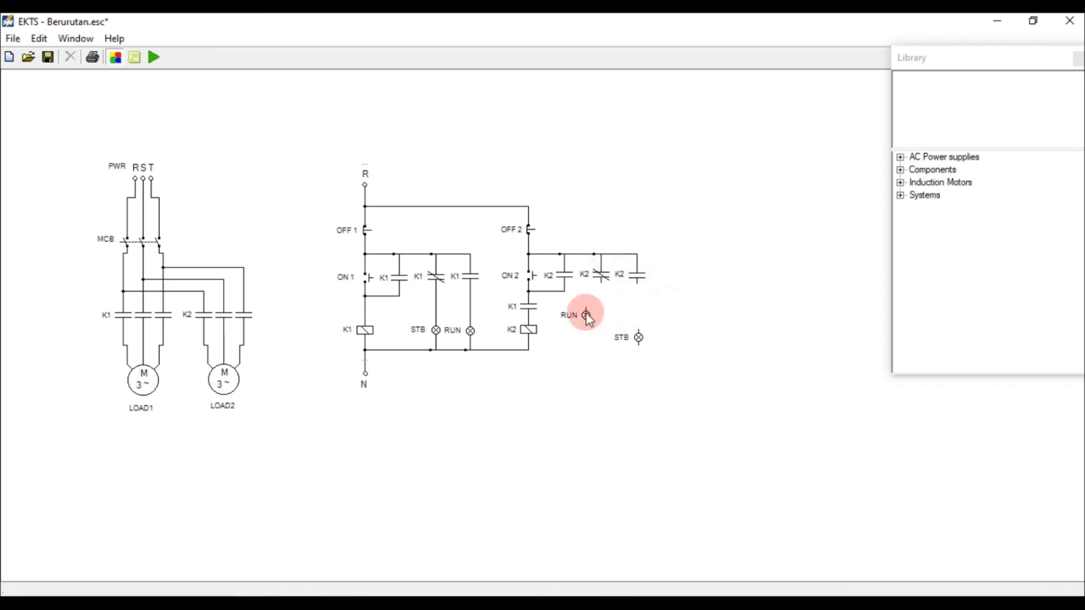
Step: Move the second RUN lamp aside, place the STB lamp below the normally closed K2 contact and wire the two together
drag(588, 315, 599, 334)
click(635, 339)
click(619, 335)
click(600, 322)
click(601, 281)
click(606, 344)
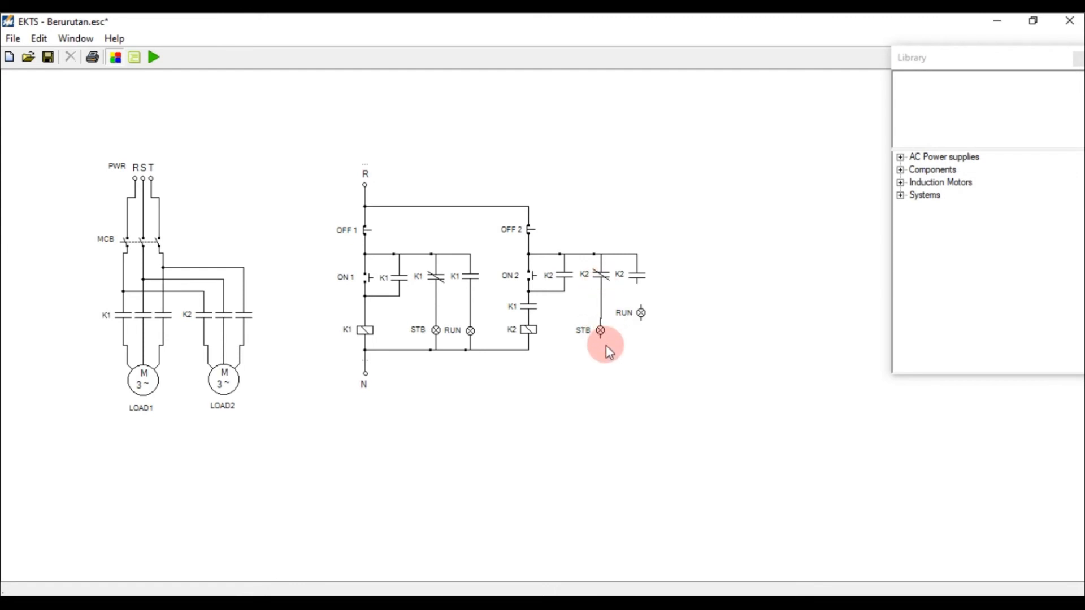
Step: Connect the lower terminal of the second STB lamp to the N line below coil K2 and straighten its wires
click(524, 351)
click(605, 352)
drag(591, 343, 585, 350)
click(599, 334)
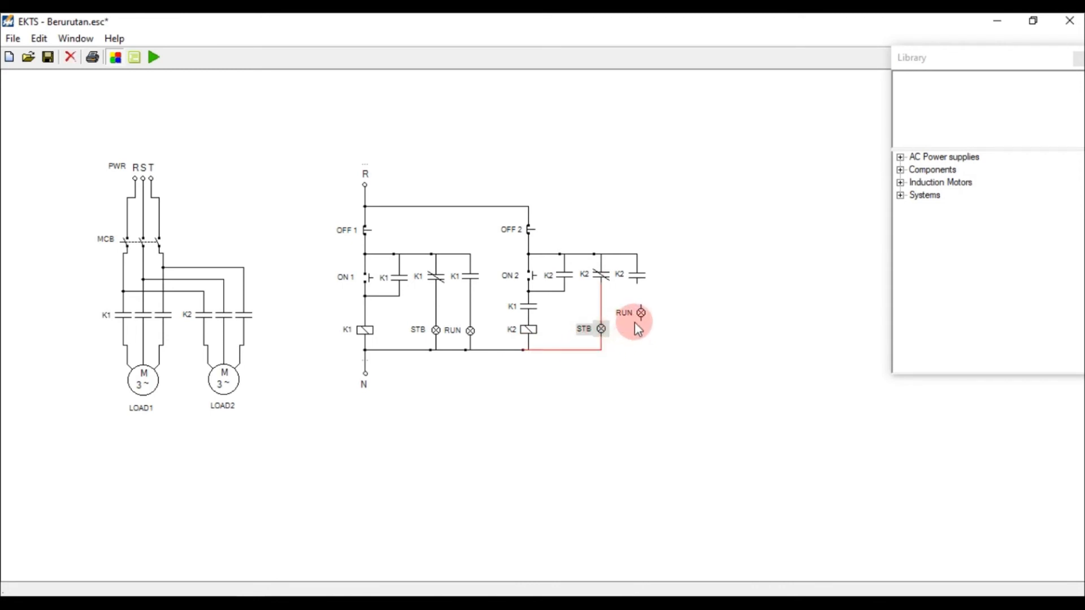
Step: Wire the second RUN lamp between the last normally open K2 contact and the N line, aligned beside the STB lamp
drag(641, 315, 637, 287)
drag(637, 339, 597, 351)
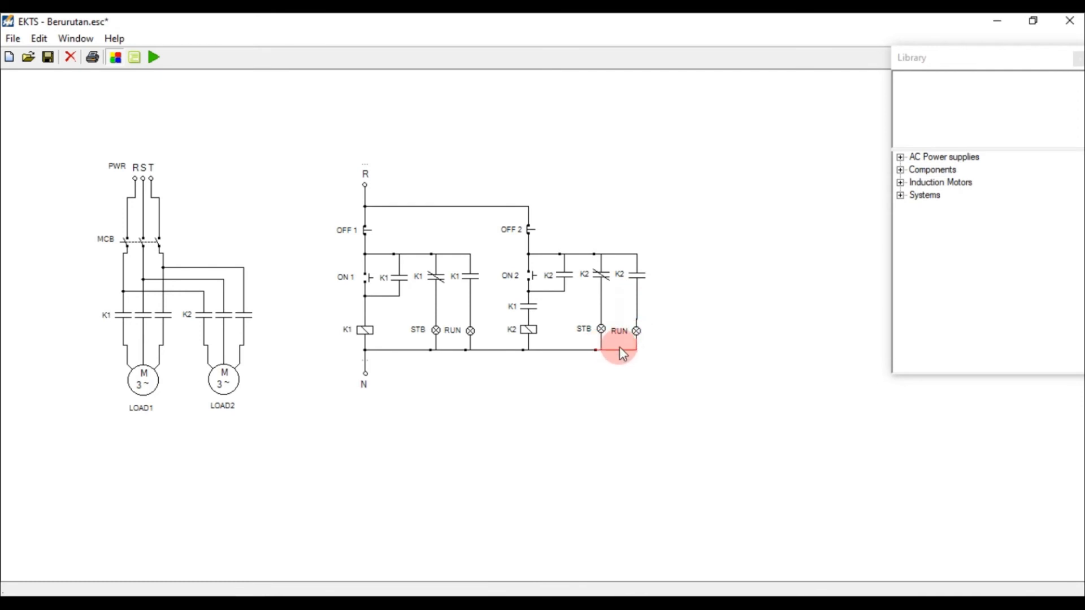
click(638, 331)
drag(637, 331, 637, 331)
click(656, 338)
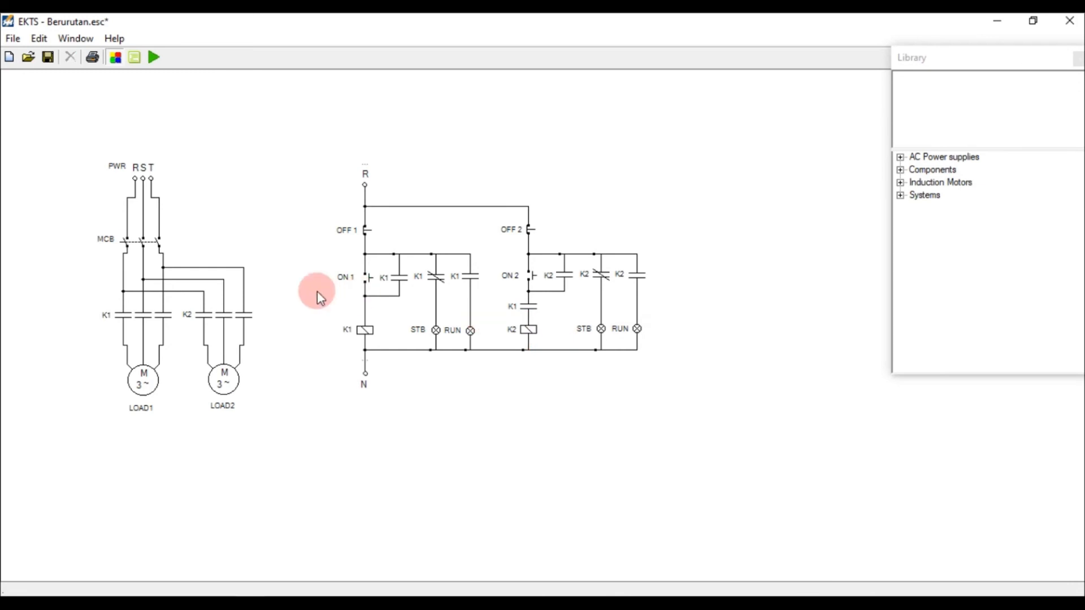
Step: Run the simulation and test the control circuit by operating ON 1, ON 2, OFF 2 and OFF 1 in order
click(154, 57)
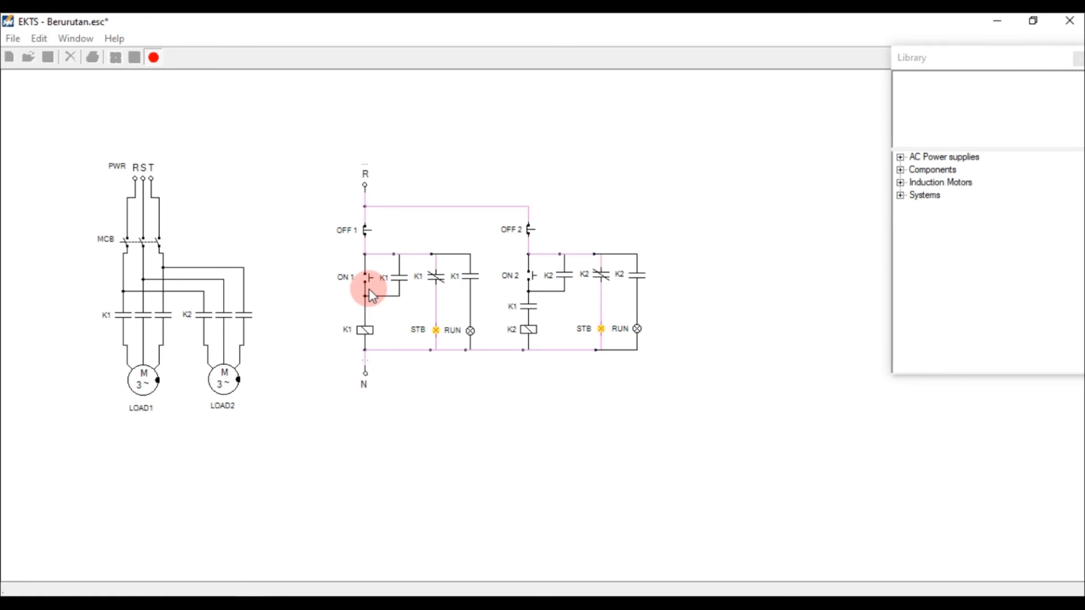
click(128, 249)
click(371, 281)
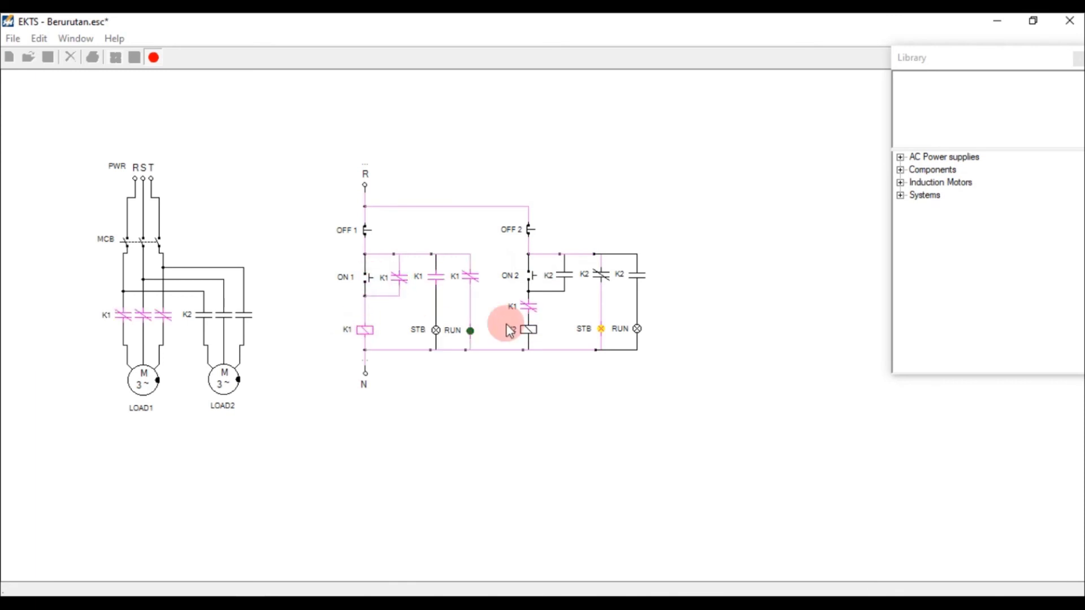
click(533, 284)
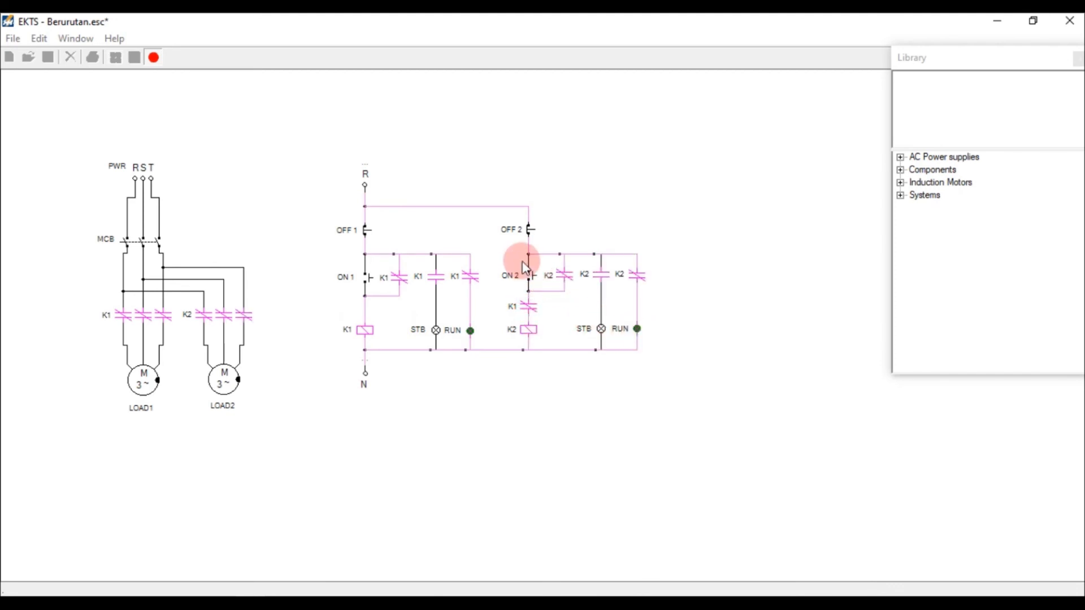
click(532, 236)
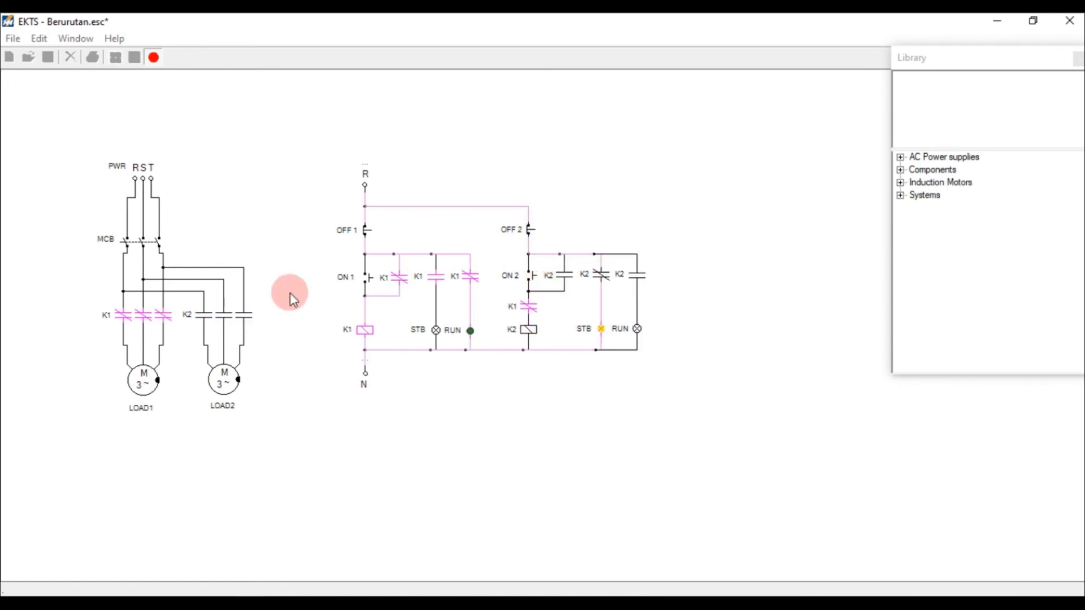
click(366, 235)
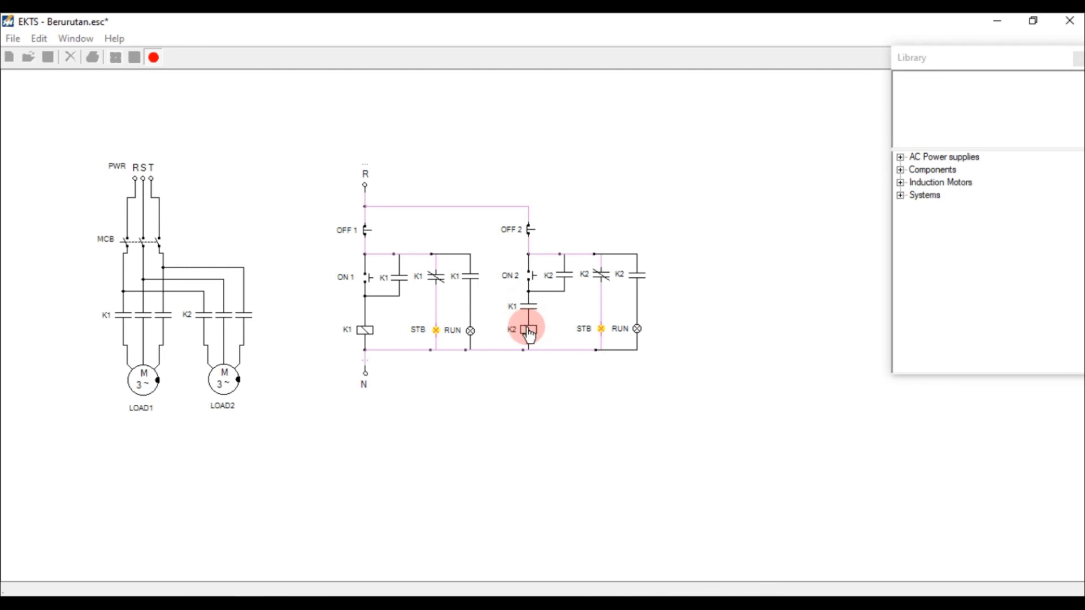
Step: Energize K1 with ON 1 and K2 with ON 2, and cut both contactors using OFF 1 alone
click(368, 278)
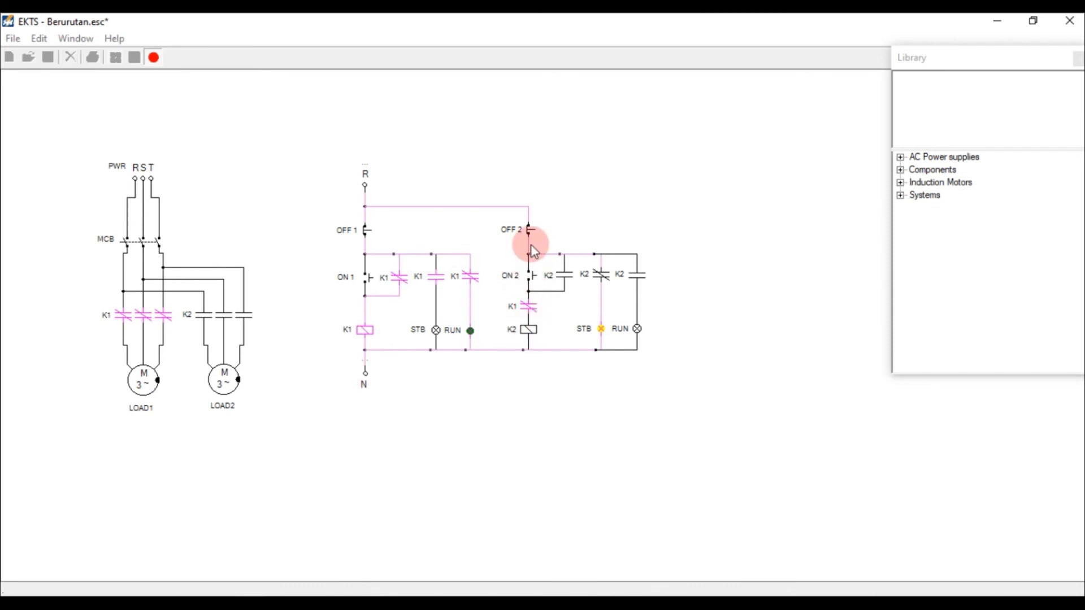
click(531, 277)
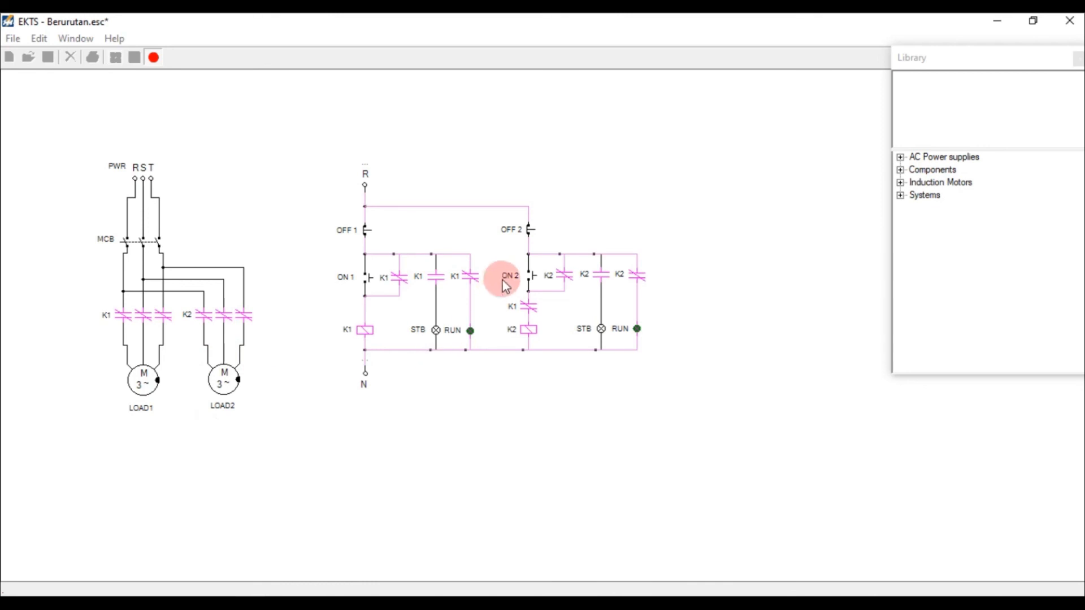
click(372, 241)
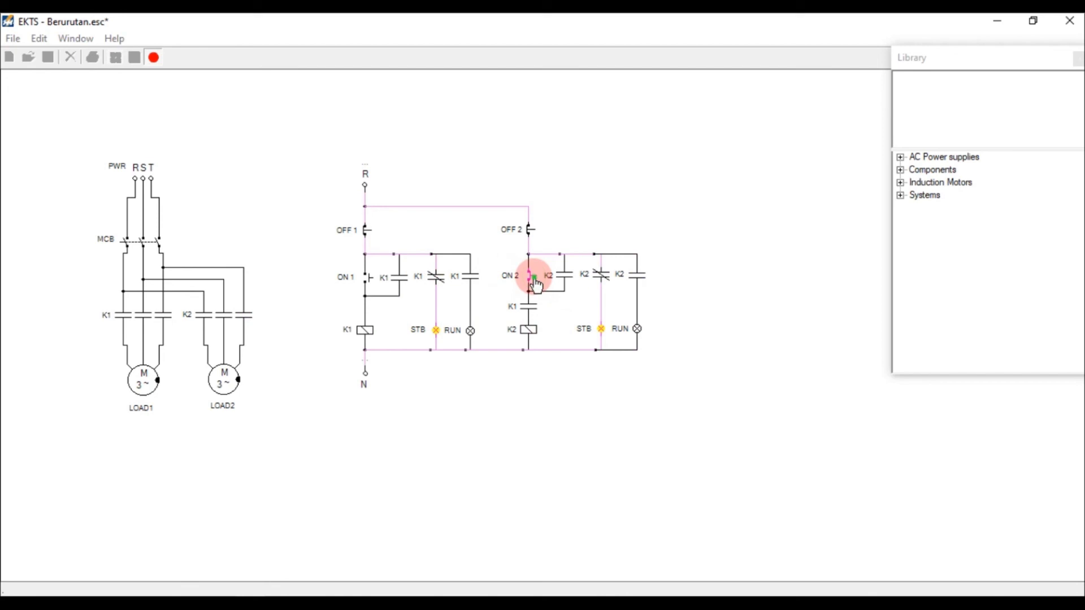
Step: Close the MCB, try ON 2 before K1 is energized, and start LOAD1 with ON 1 and LOAD2 with ON 2
click(145, 249)
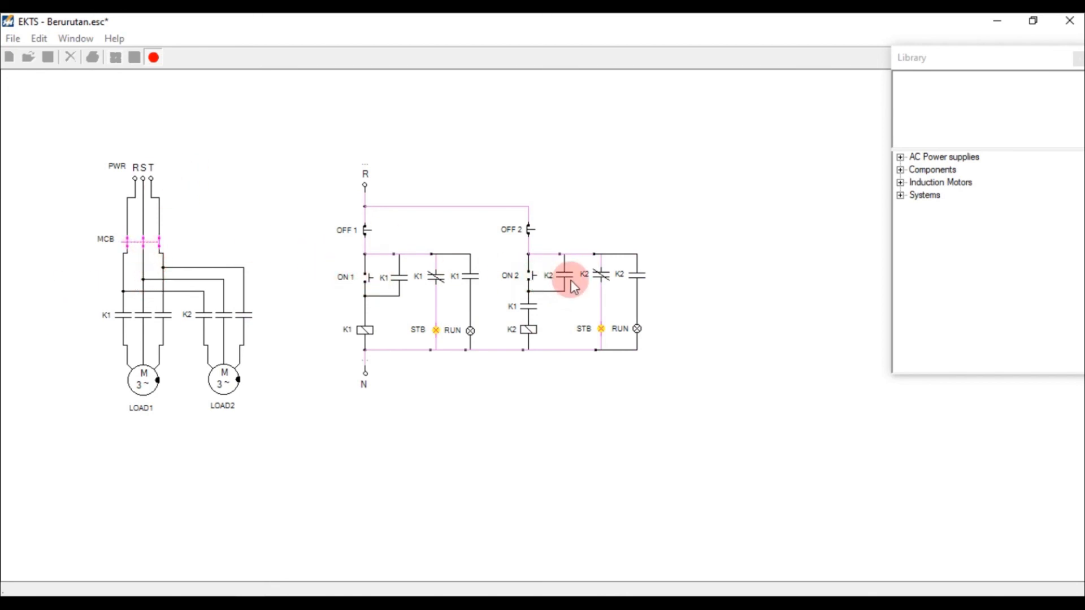
click(532, 278)
click(369, 282)
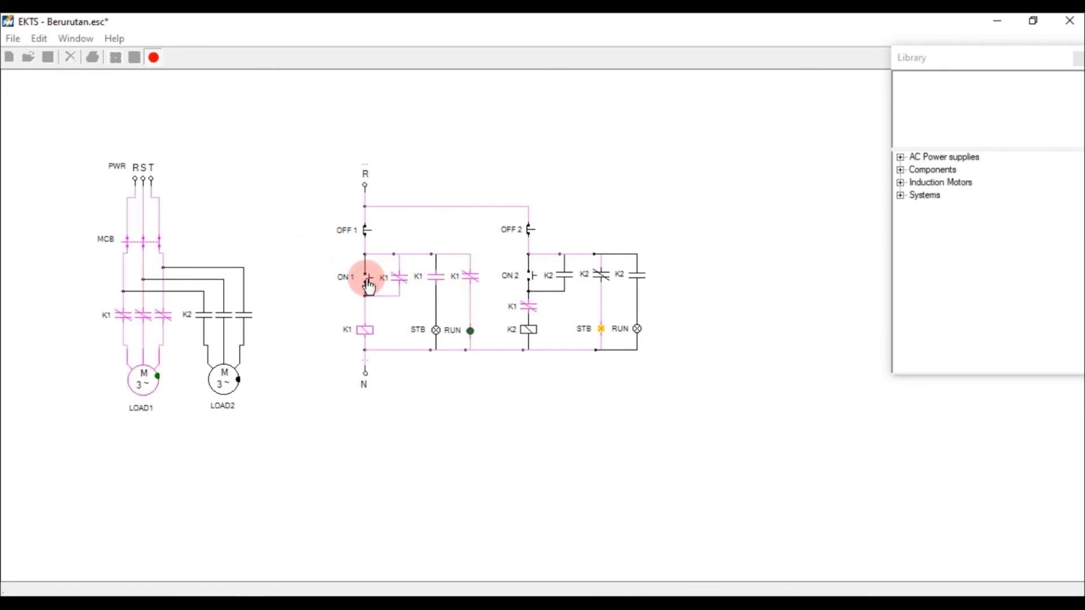
click(533, 278)
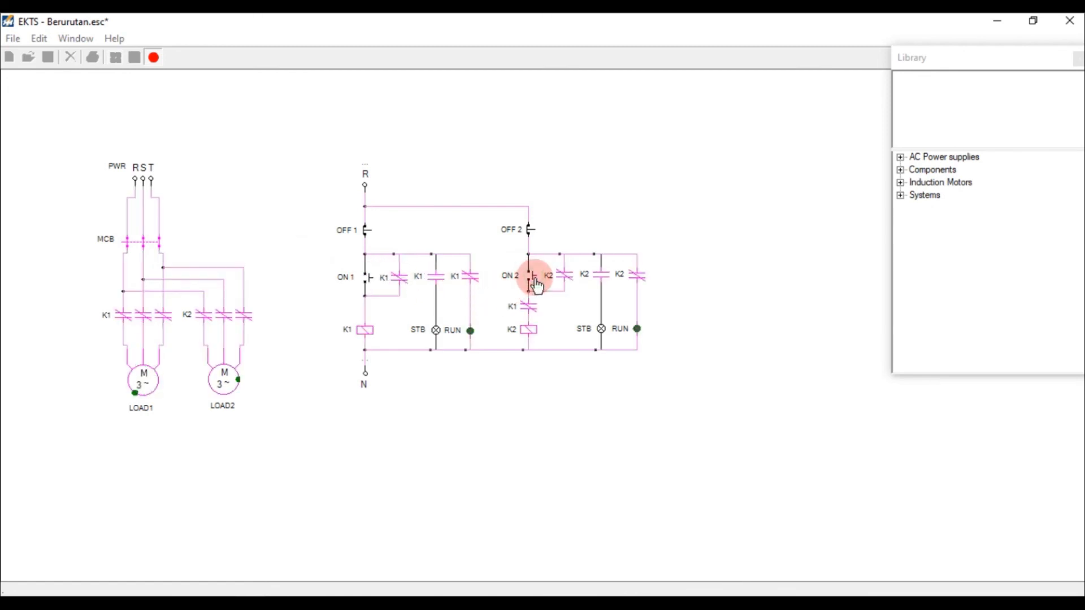
Step: Stop LOAD2 with OFF 2 and restart it with ON 2, and shut down both motors with OFF 1
click(532, 231)
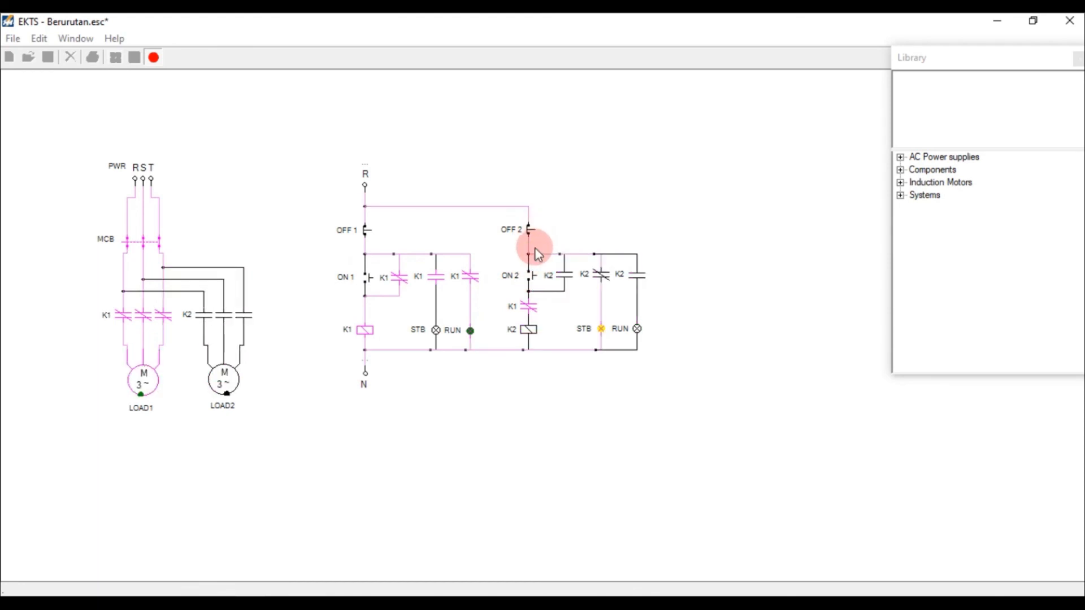
click(533, 278)
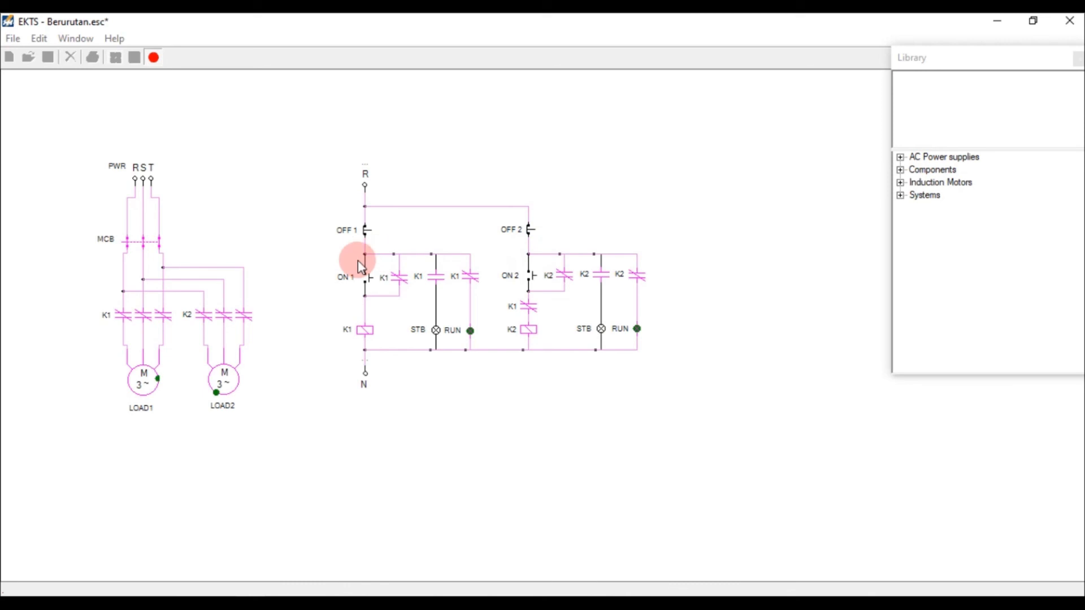
click(366, 240)
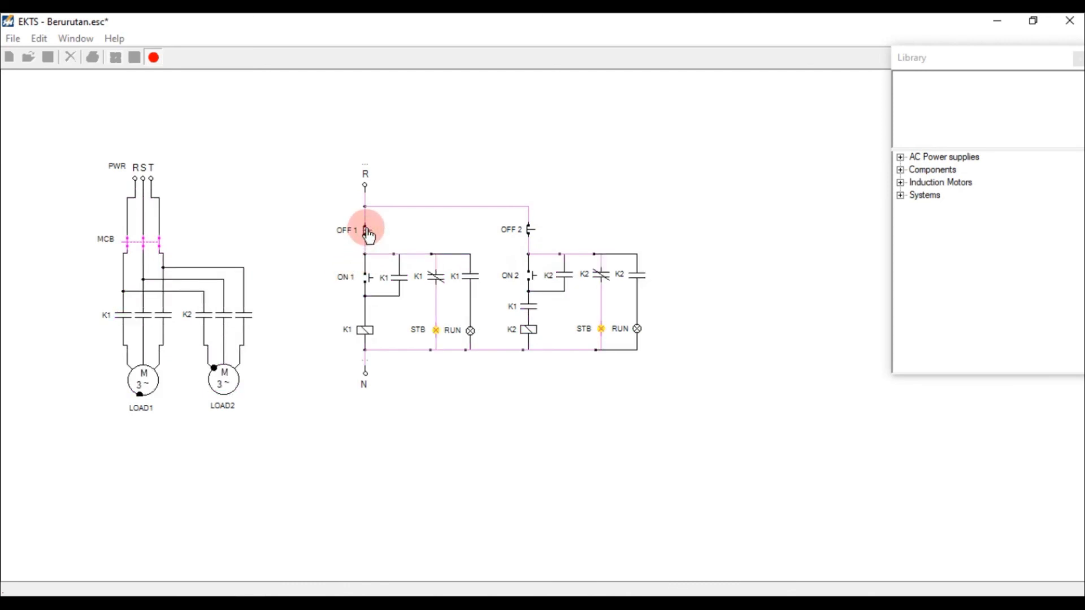
click(340, 296)
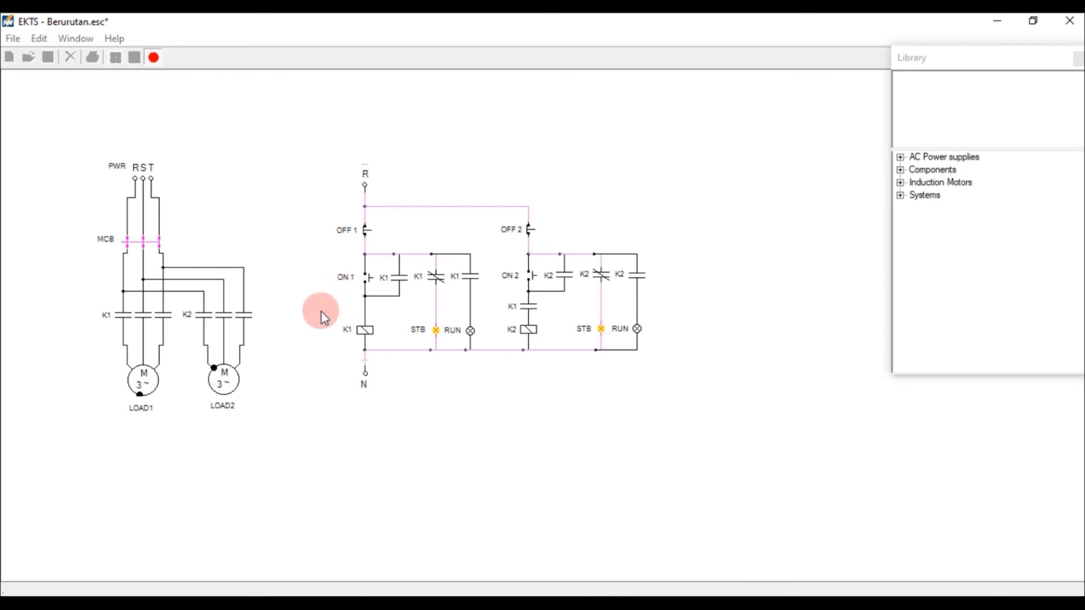